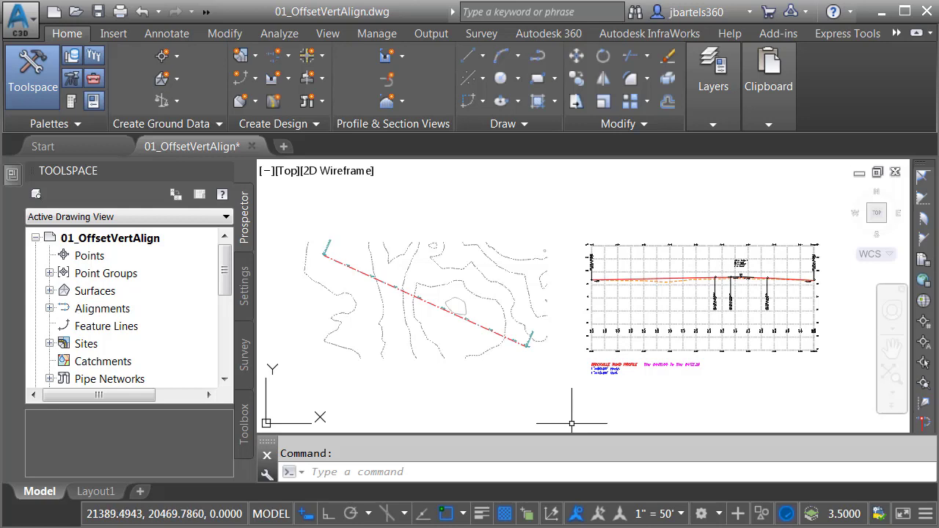
Zoom and pan the drawing to bring the Brickville Road plan and profile view into sight.
{"action": "scroll", "coordinate": [402, 299], "scroll_direction": "up", "scroll_amount": 6}
{"action": "scroll", "coordinate": [402, 299], "scroll_direction": "up", "scroll_amount": 4}
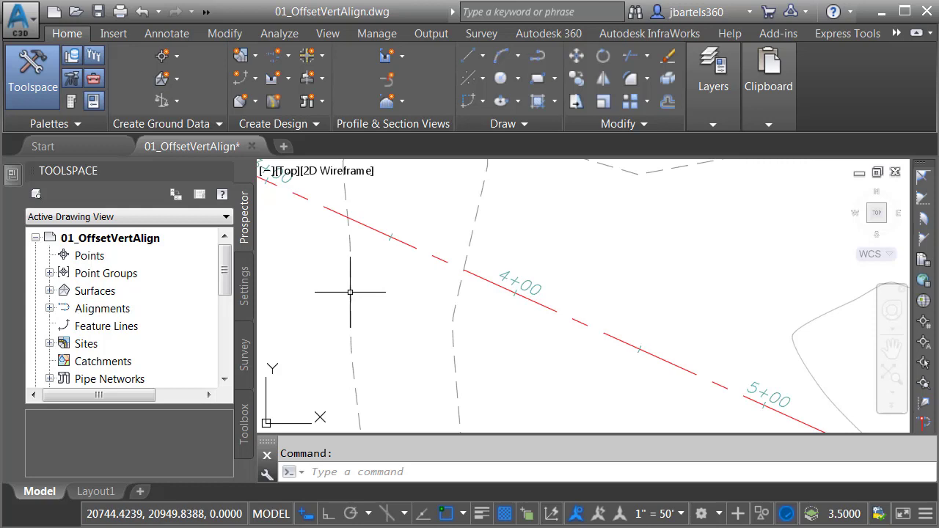
{"action": "mouse_move", "coordinate": [350, 292]}
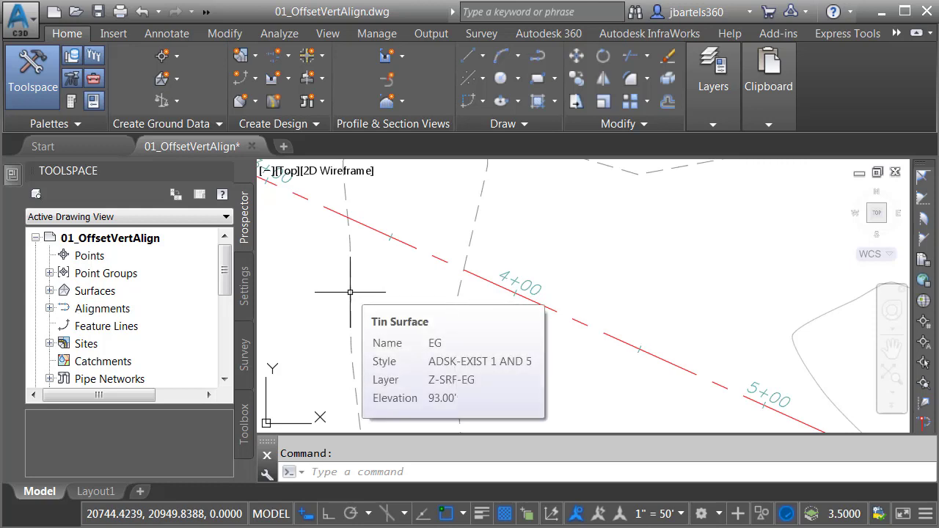
{"action": "mouse_move", "coordinate": [437, 258]}
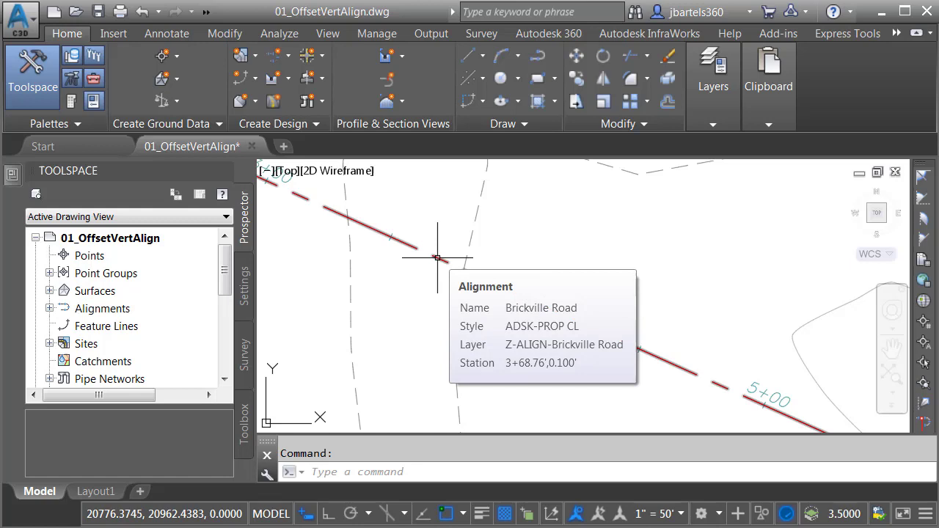
{"action": "scroll", "coordinate": [438, 325], "scroll_direction": "down", "scroll_amount": 5}
{"action": "middle_click_drag", "start_coordinate": [667, 353], "coordinate": [306, 337]}
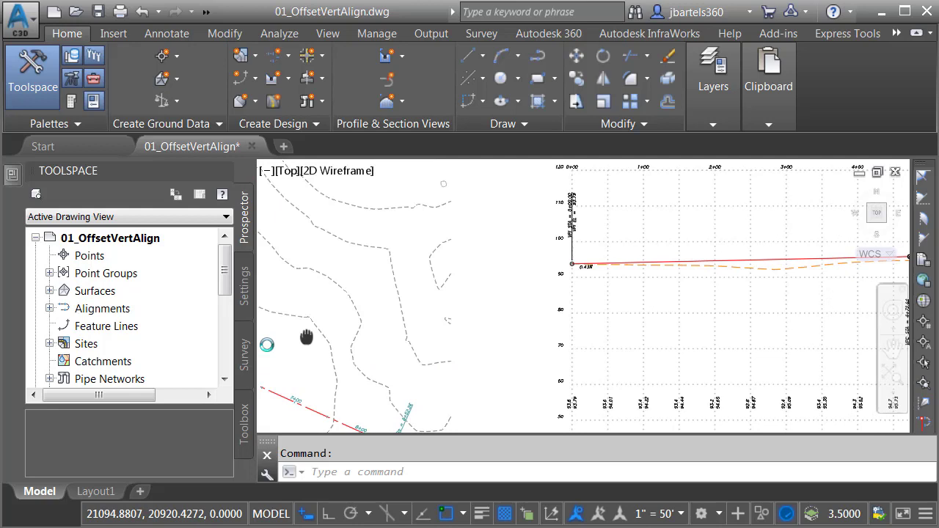
{"action": "scroll", "coordinate": [315, 378], "scroll_direction": "down", "scroll_amount": 3}
{"action": "scroll", "coordinate": [350, 344], "scroll_direction": "up", "scroll_amount": 3}
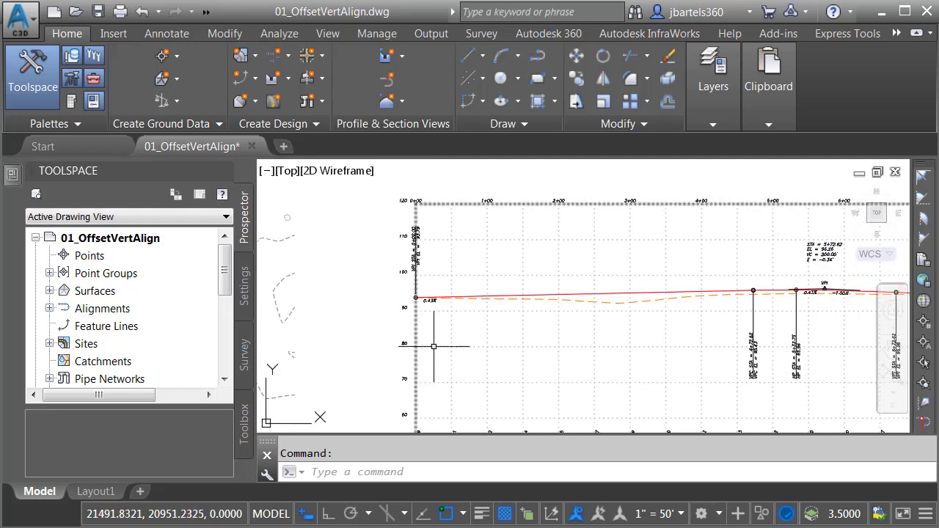
{"action": "mouse_move", "coordinate": [434, 347]}
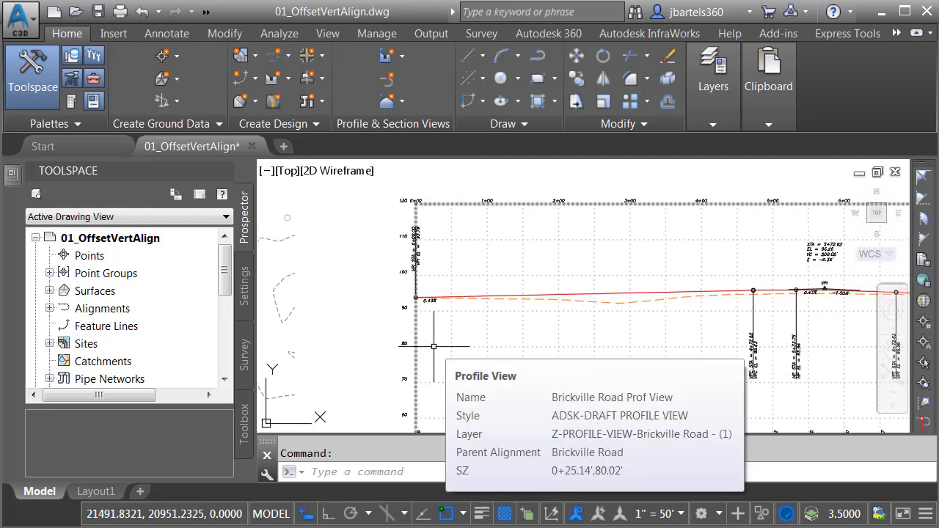
{"action": "scroll", "coordinate": [612, 295], "scroll_direction": "up", "scroll_amount": 4}
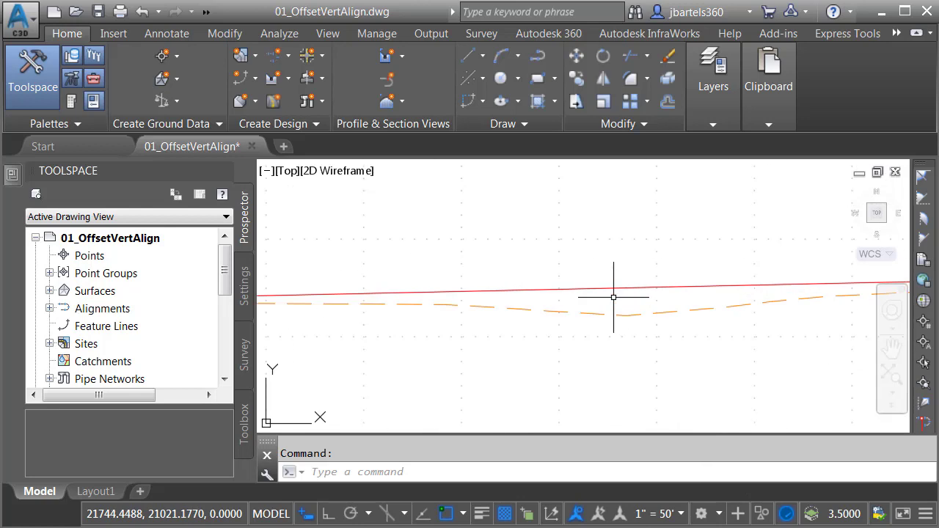
{"action": "mouse_move", "coordinate": [559, 330]}
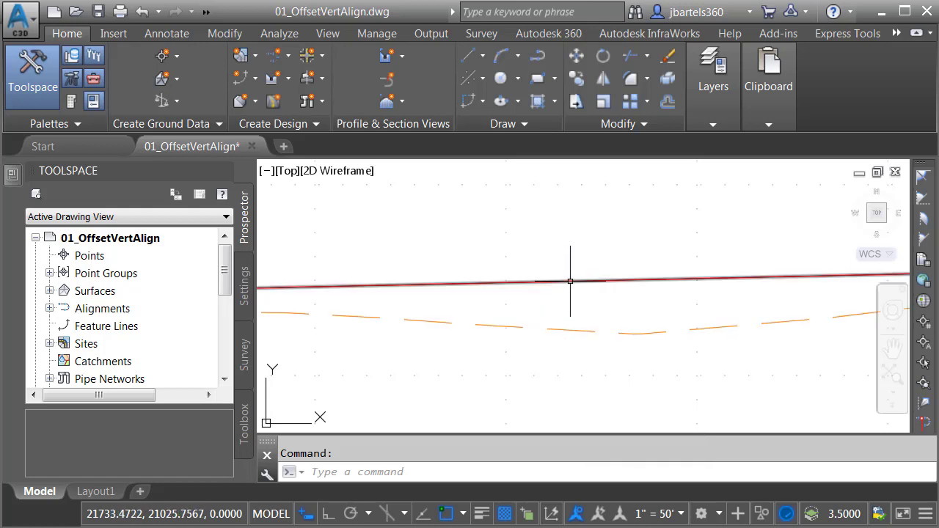
{"action": "mouse_move", "coordinate": [570, 281]}
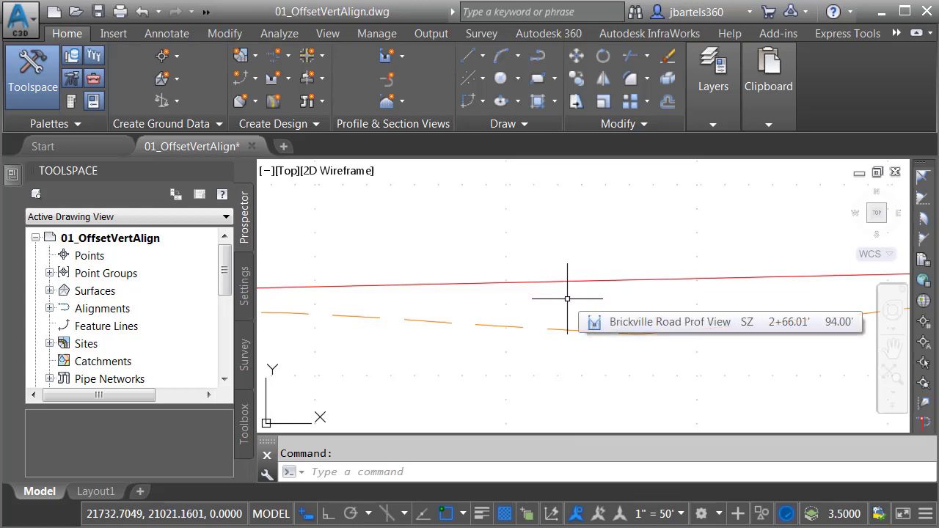
{"action": "middle_click", "coordinate": [567, 299]}
{"action": "middle_click", "coordinate": [568, 299]}
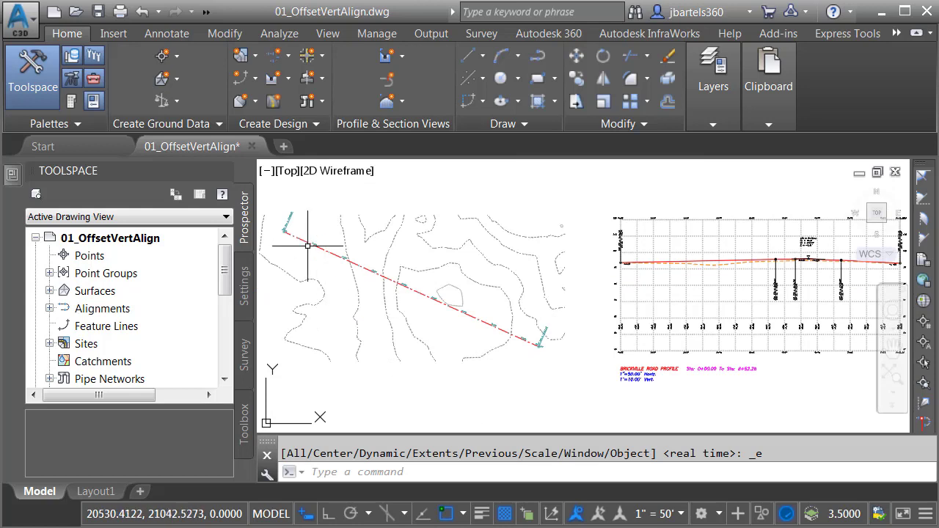
Apply a two-viewport layout with the plan alignment above the Brickville Road profile.
{"action": "left_click", "coordinate": [268, 172]}
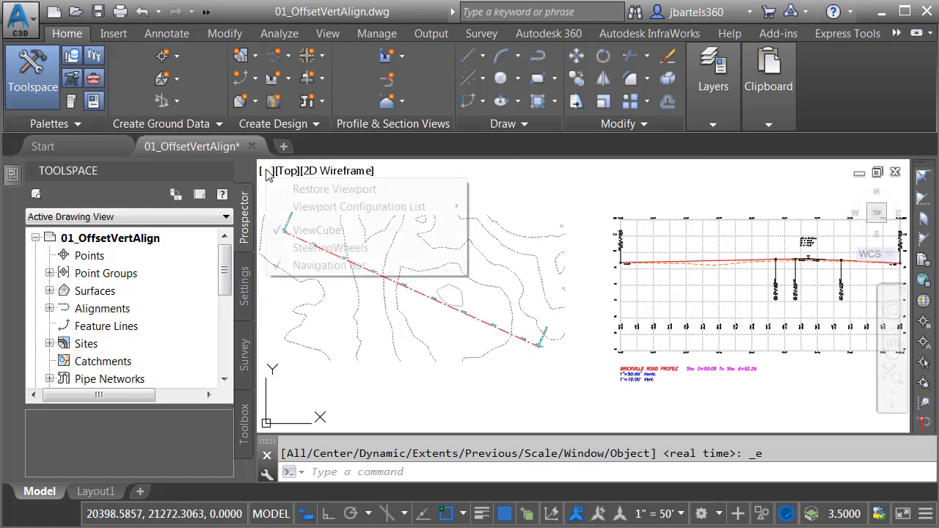
{"action": "mouse_move", "coordinate": [295, 211]}
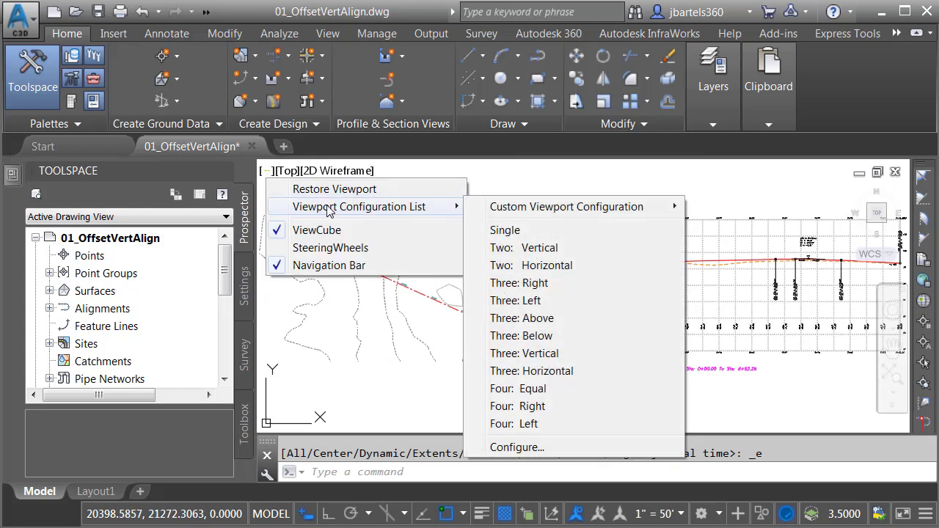
{"action": "mouse_move", "coordinate": [643, 210]}
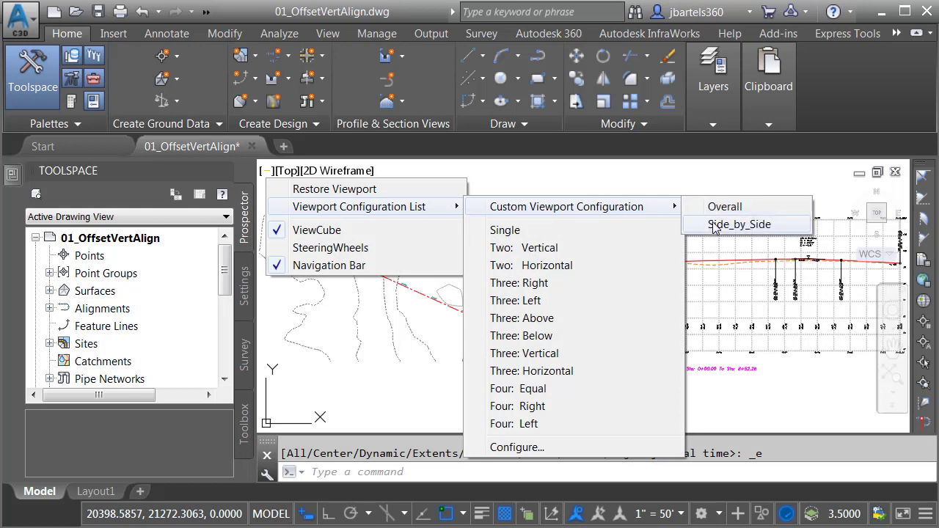
{"action": "left_click", "coordinate": [739, 225]}
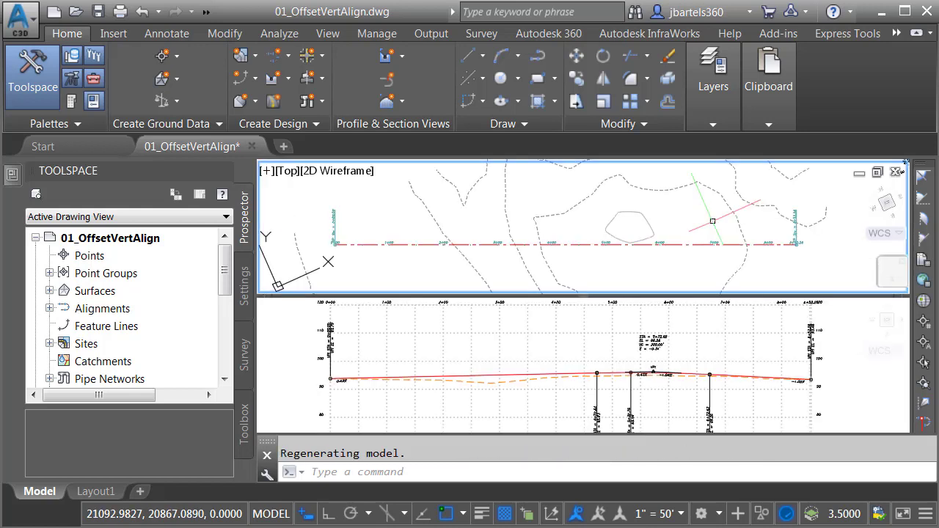
{"action": "mouse_move", "coordinate": [649, 274]}
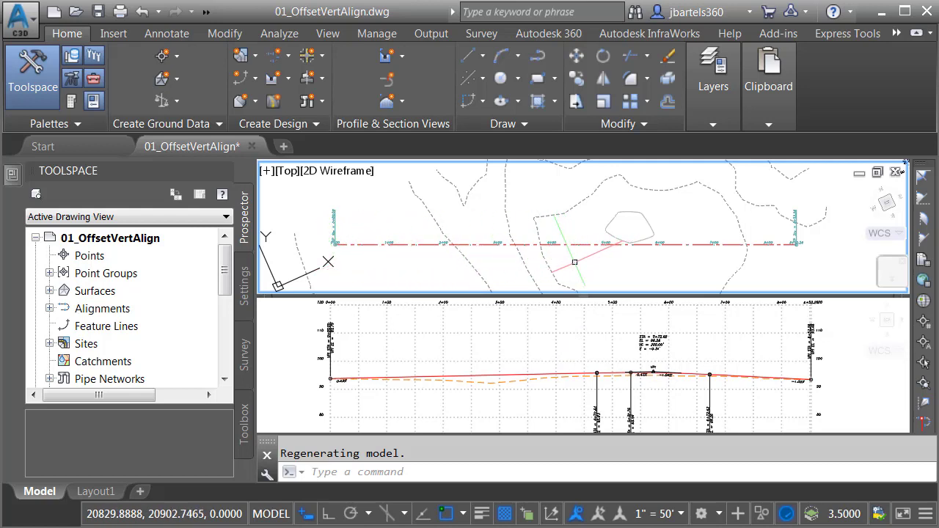
{"action": "mouse_move", "coordinate": [575, 262]}
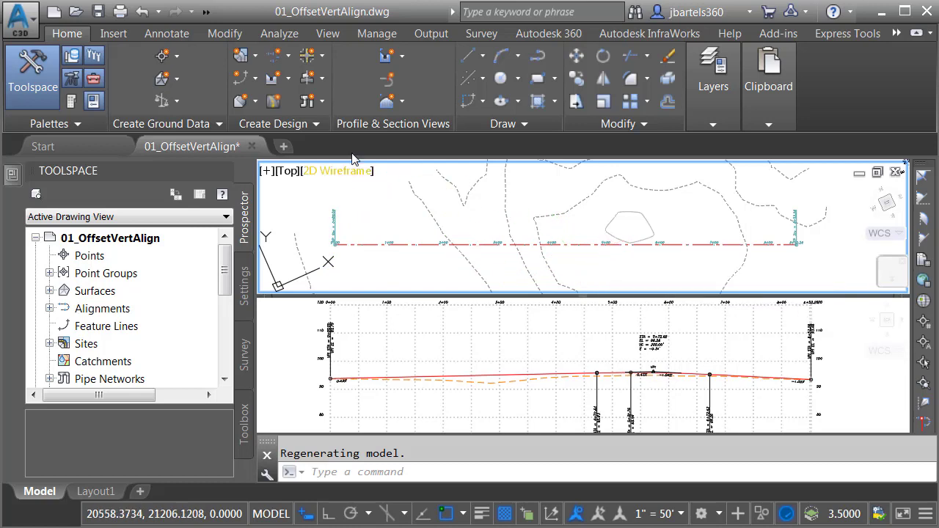
Start Create Offset Alignment from the Alignment dropdown and pick the Brickville Road alignment.
{"action": "left_click", "coordinate": [286, 58]}
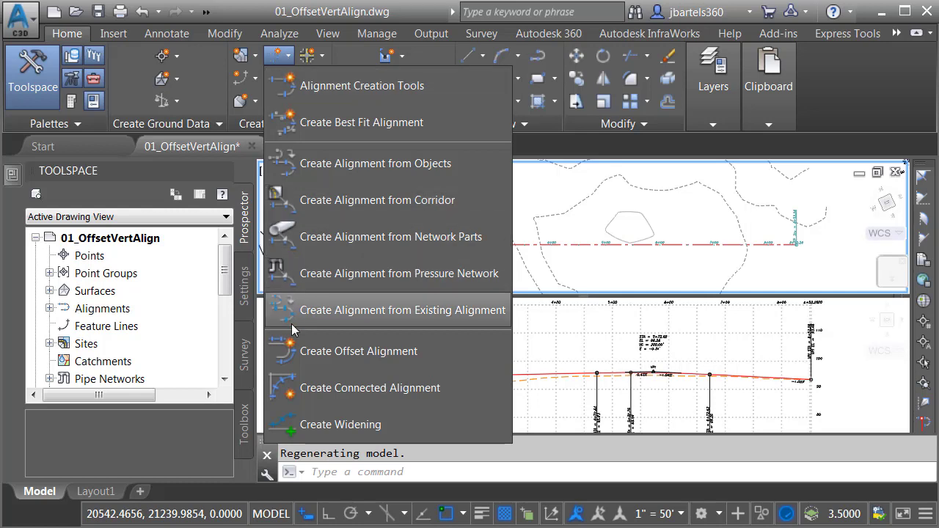
{"action": "left_click", "coordinate": [294, 351]}
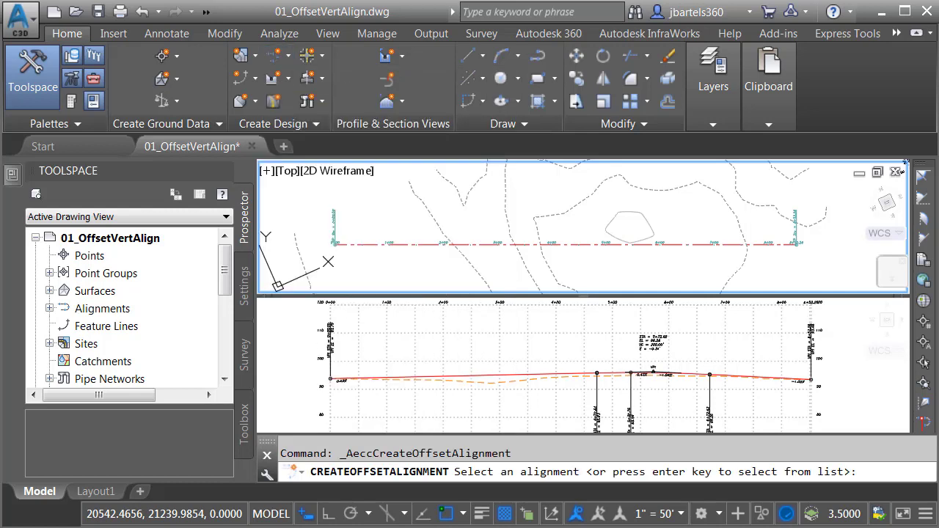
{"action": "left_click", "coordinate": [374, 245]}
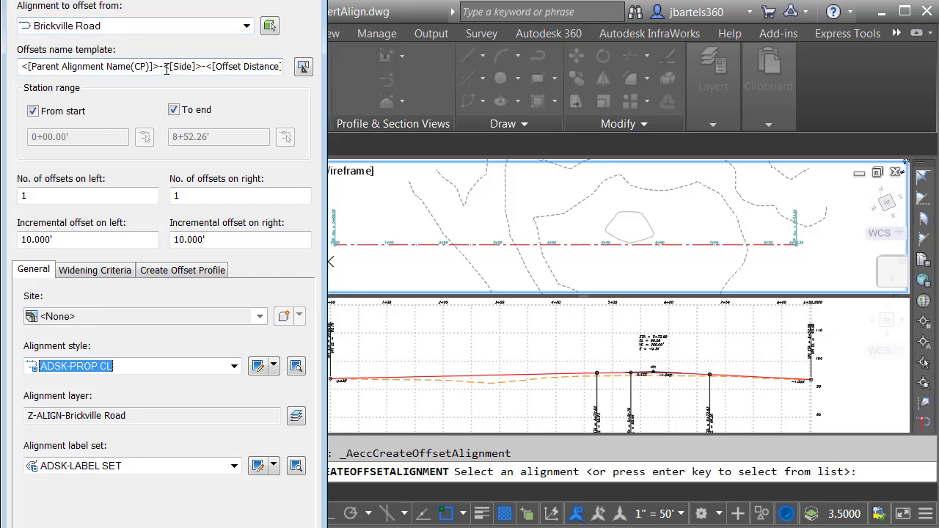
End the name template with EOP RT, set left offsets to 0 and right offset to 12'.
{"action": "left_click_drag", "start_coordinate": [167, 67], "coordinate": [272, 84]}
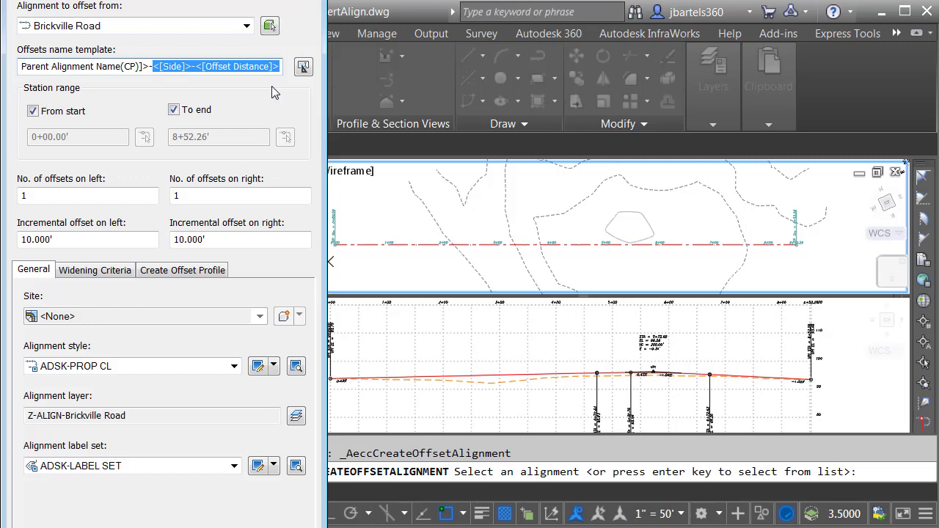
{"action": "type", "text": "EOP RT"}
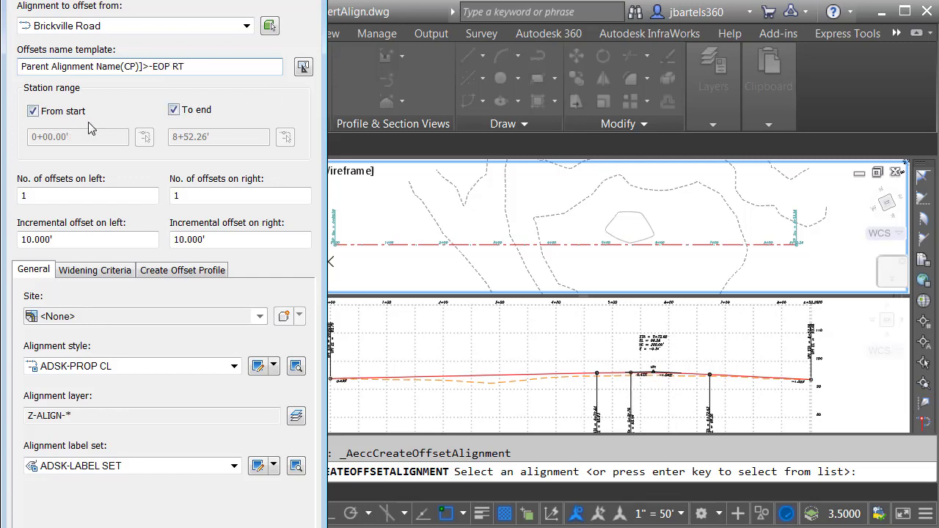
{"action": "left_click", "coordinate": [24, 194]}
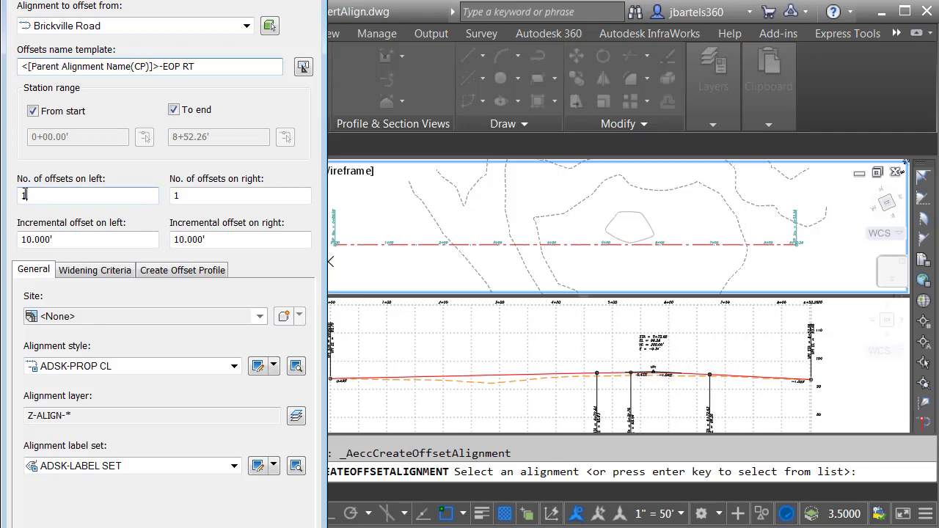
{"action": "double_click", "coordinate": [24, 195]}
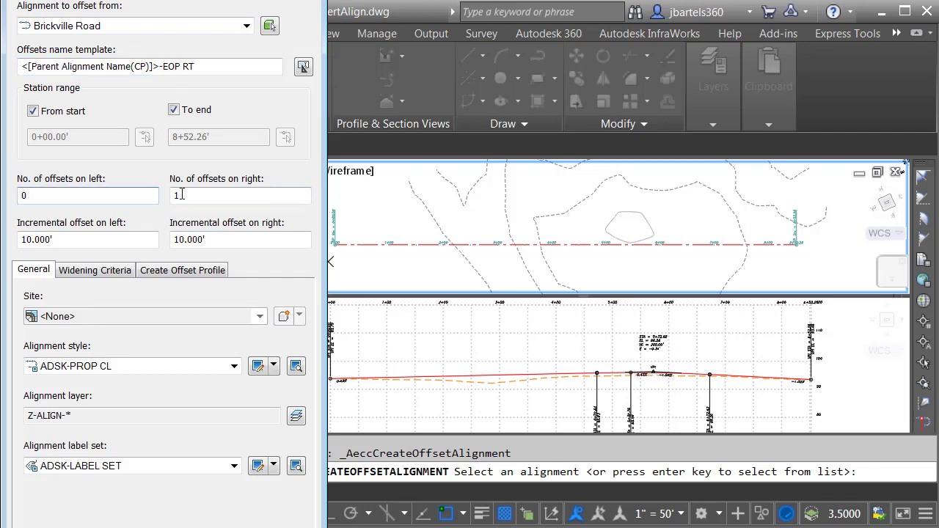
{"action": "left_click_drag", "start_coordinate": [177, 238], "coordinate": [184, 240]}
{"action": "type", "text": "12"}
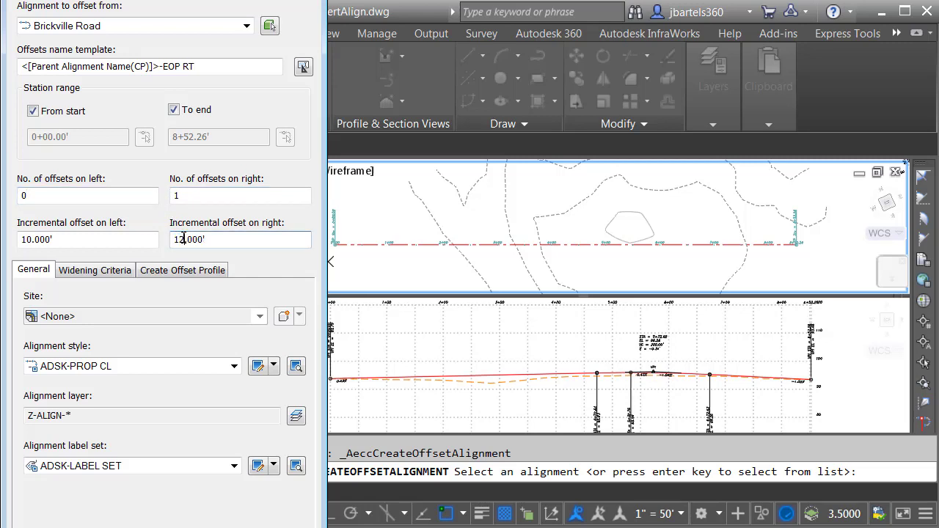
Use the ADSK-PROP EOP alignment style and the ADSK-NO LABELS label set.
{"action": "left_click", "coordinate": [220, 366]}
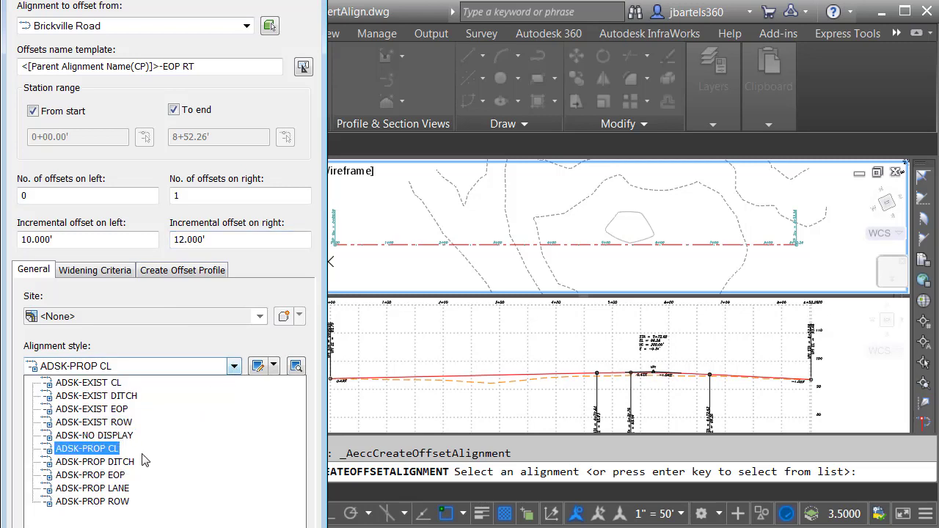
{"action": "left_click", "coordinate": [116, 477]}
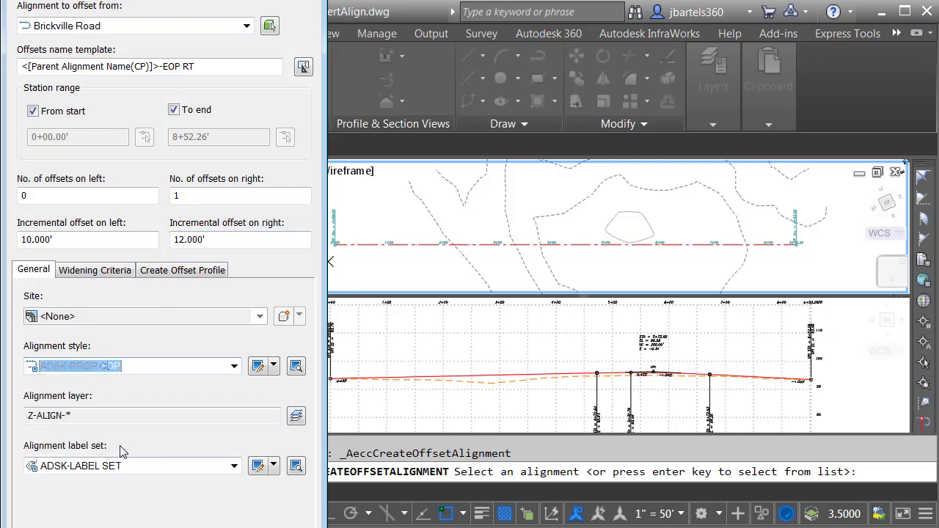
{"action": "left_click", "coordinate": [232, 467]}
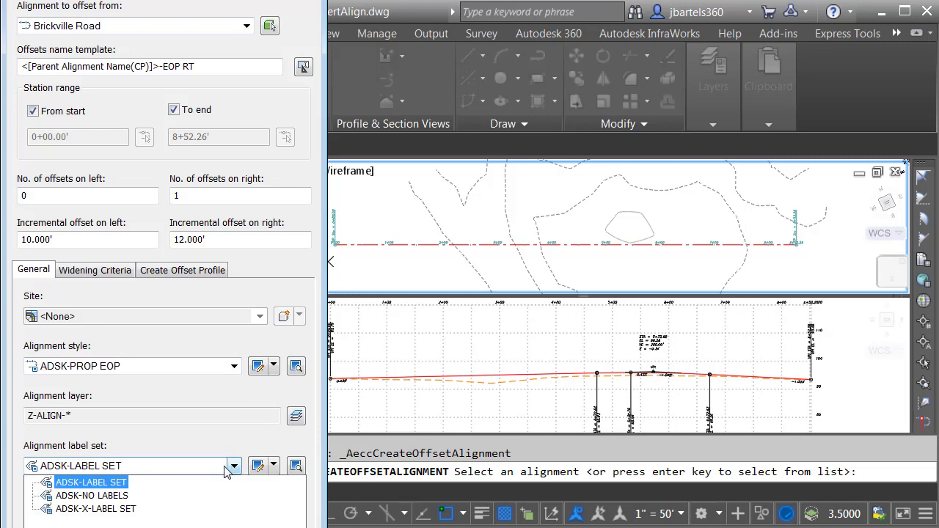
{"action": "left_click", "coordinate": [121, 497]}
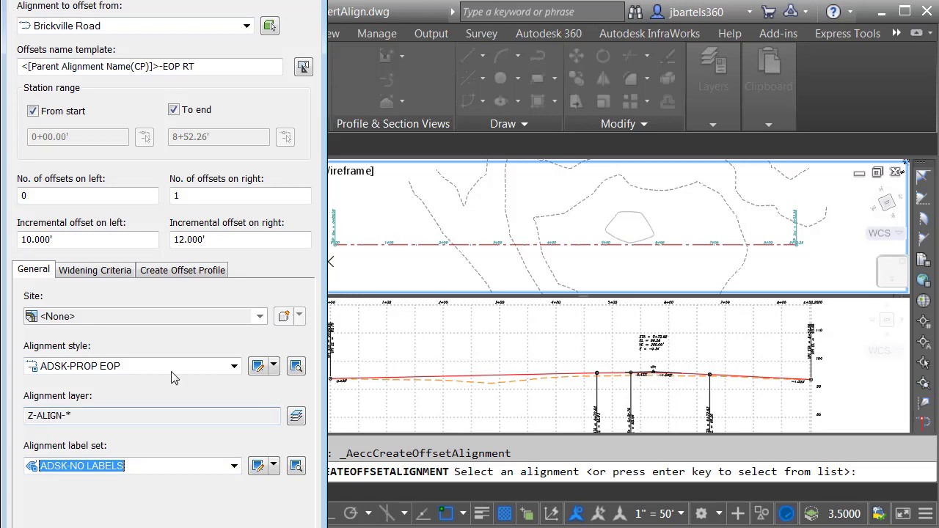
Superimpose an '- FG' offset profile onto Brickville Road Prof View with ADSK-ROAD Offset RIGHT style, and create it.
{"action": "left_click", "coordinate": [176, 274]}
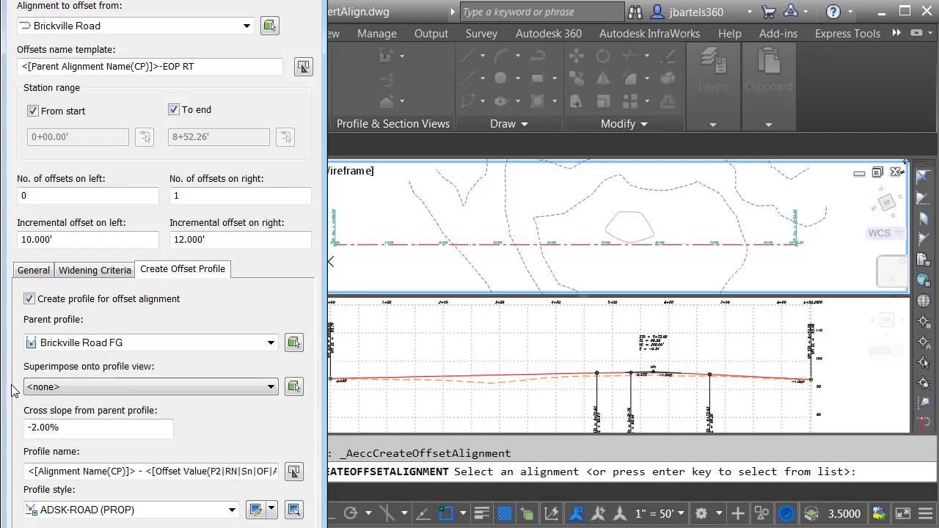
{"action": "left_click", "coordinate": [76, 387]}
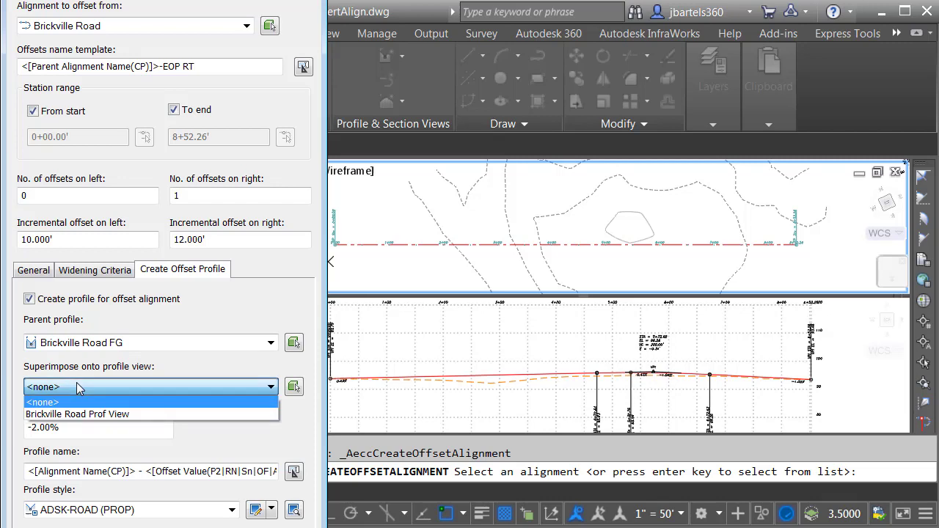
{"action": "left_click", "coordinate": [74, 415]}
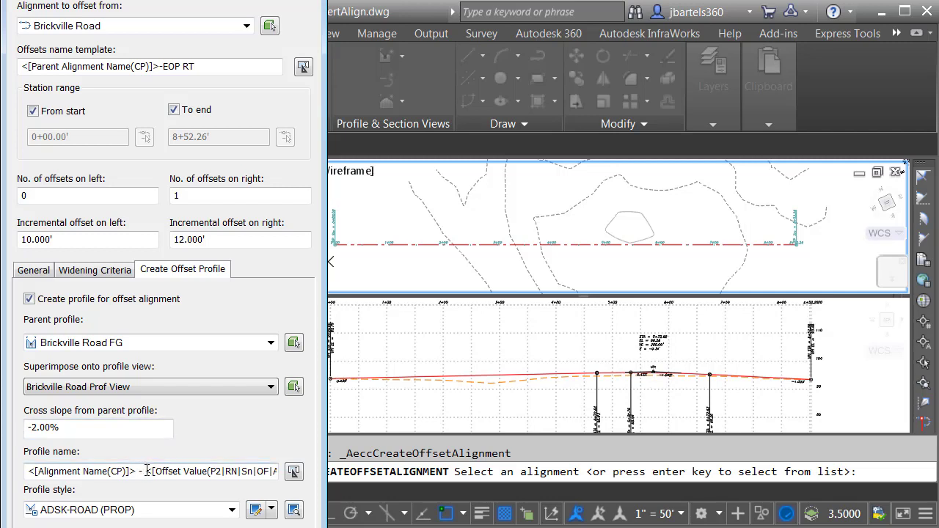
{"action": "left_click_drag", "start_coordinate": [147, 471], "coordinate": [282, 464]}
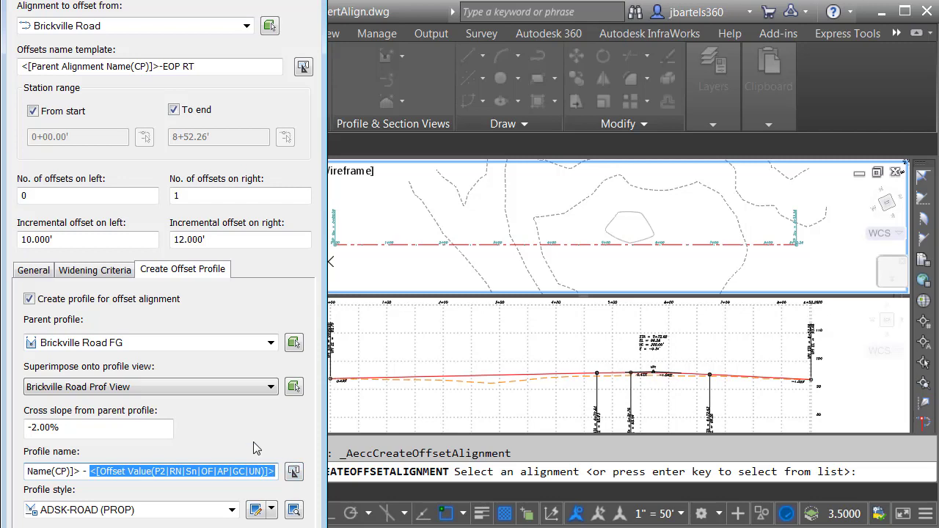
{"action": "type", "text": "FG"}
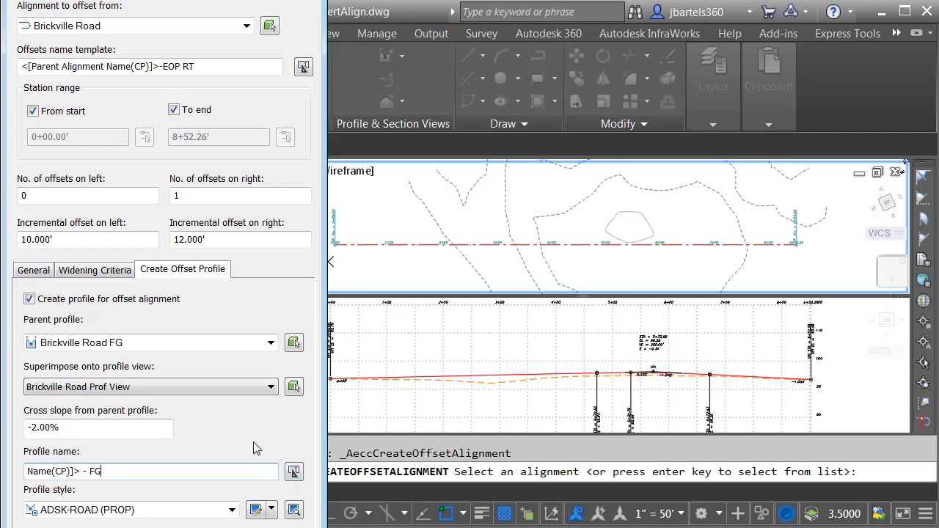
{"action": "left_click", "coordinate": [232, 510]}
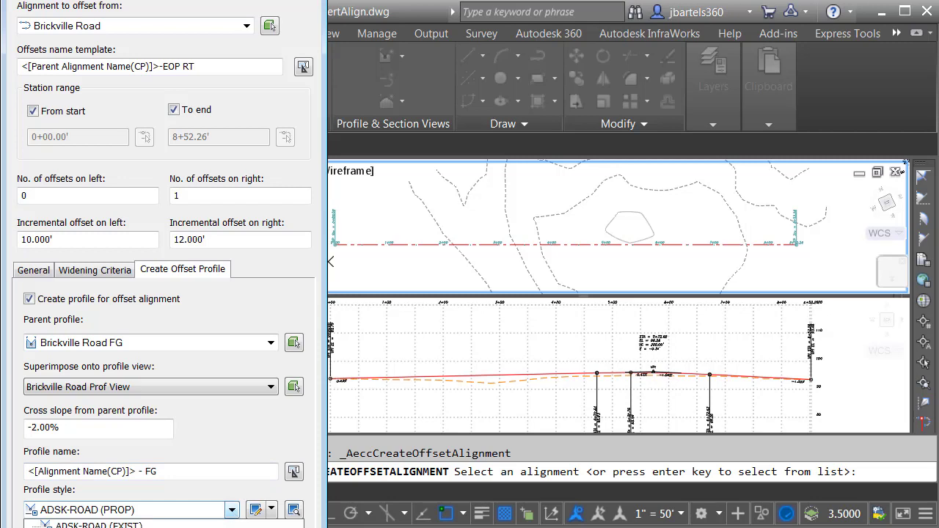
{"action": "key", "text": "Return"}
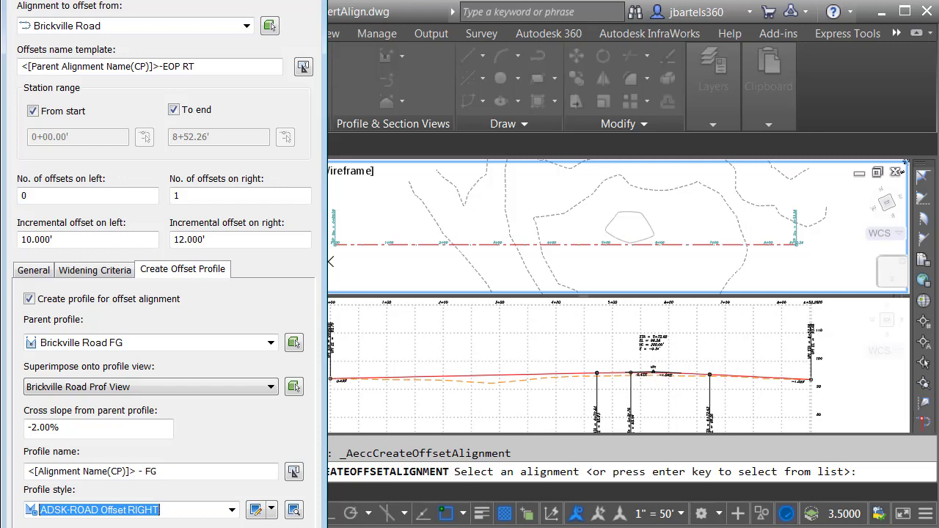
{"action": "key", "text": "Return"}
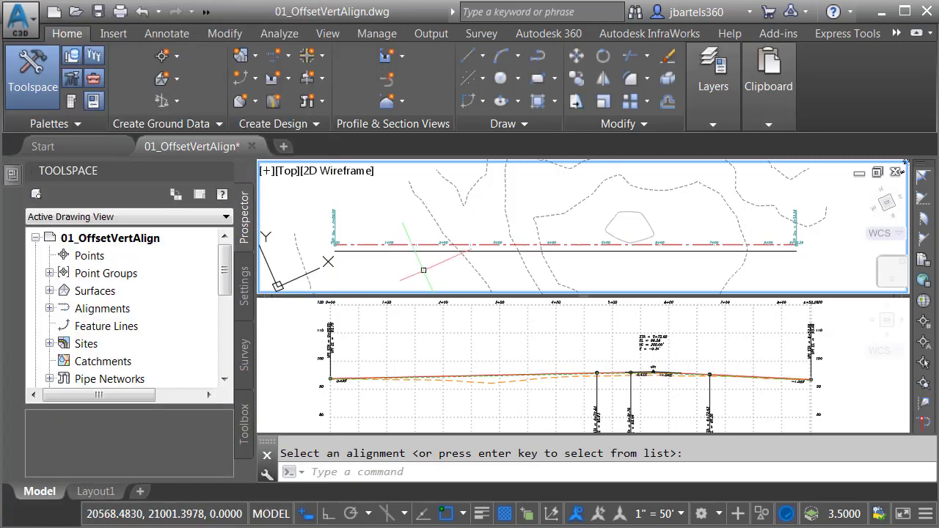
Zoom into the profile view to inspect the new Brickville Road-EOP RT - FG offset profile.
{"action": "scroll", "coordinate": [440, 249], "scroll_direction": "up", "scroll_amount": 6}
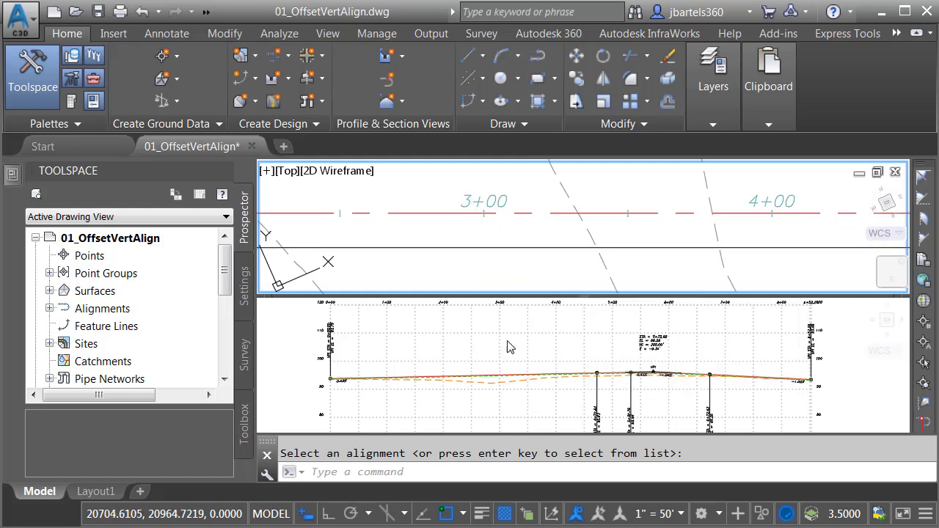
{"action": "left_click", "coordinate": [505, 367]}
{"action": "scroll", "coordinate": [505, 383], "scroll_direction": "up", "scroll_amount": 4}
{"action": "scroll", "coordinate": [505, 378], "scroll_direction": "up", "scroll_amount": 2}
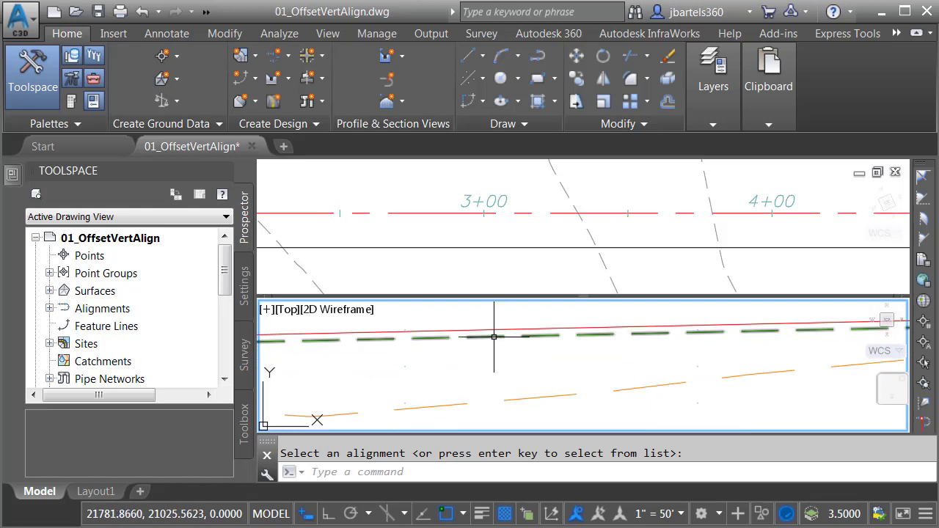
{"action": "mouse_move", "coordinate": [494, 337]}
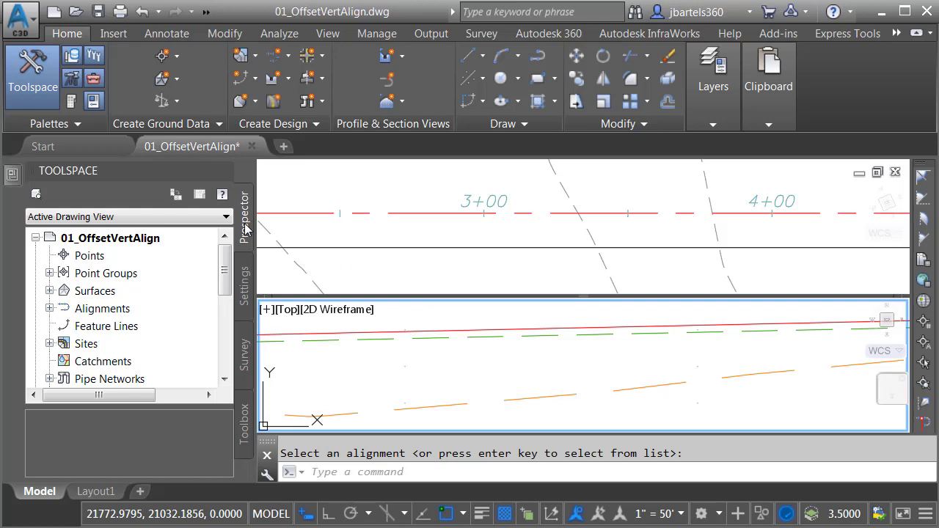
In Prospector, expand Alignments > Offset Alignments > Brickville Road-EOP RT > Profiles.
{"action": "left_click", "coordinate": [49, 309]}
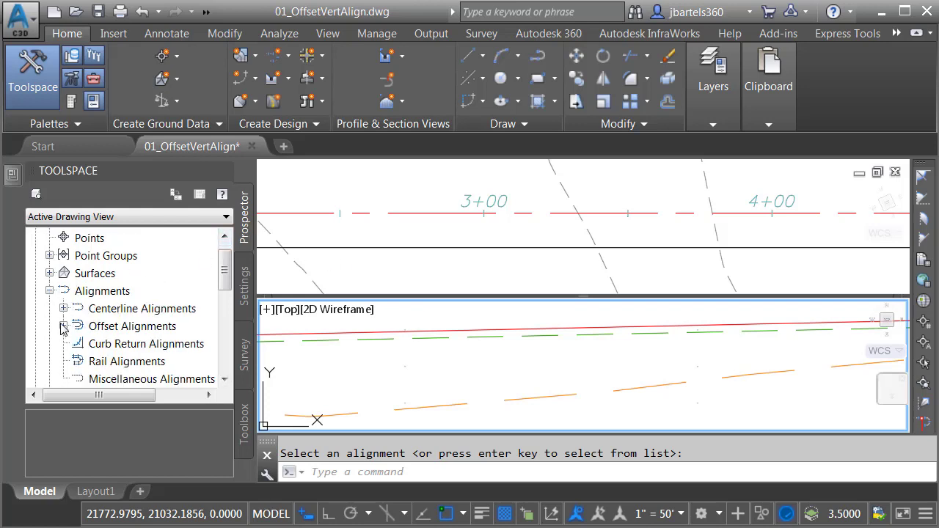
{"action": "left_click", "coordinate": [64, 326]}
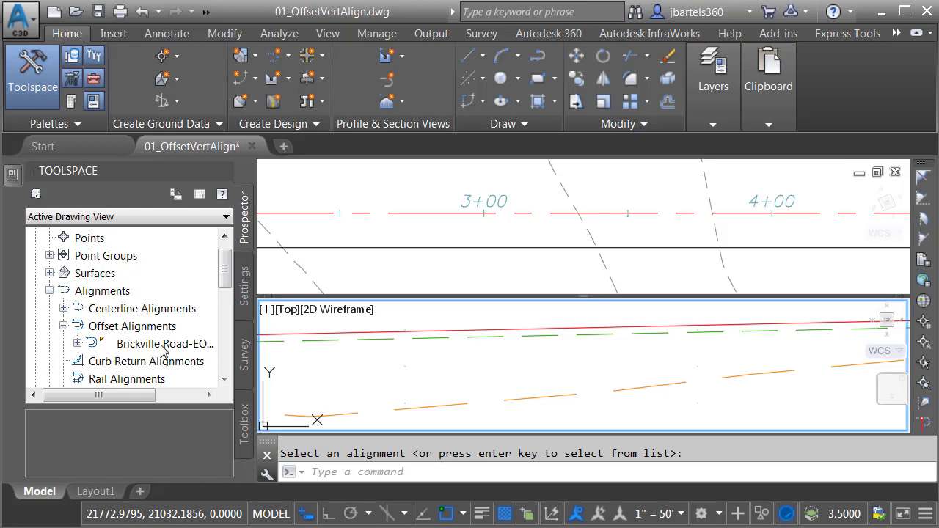
{"action": "left_click", "coordinate": [77, 343]}
{"action": "left_click", "coordinate": [92, 343]}
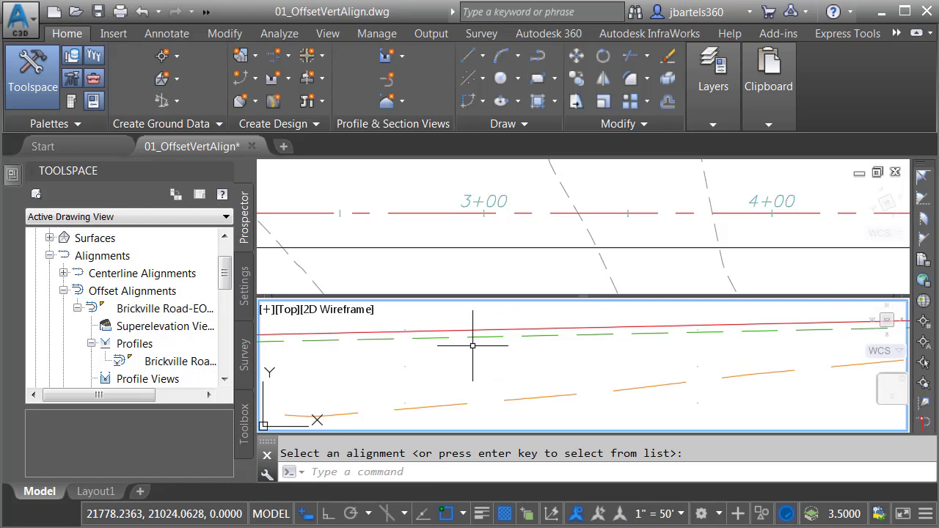
Grip-stretch the Brickville Road-EOP RT offset alignment twice, moving it closer to the centreline.
{"action": "left_click", "coordinate": [510, 264]}
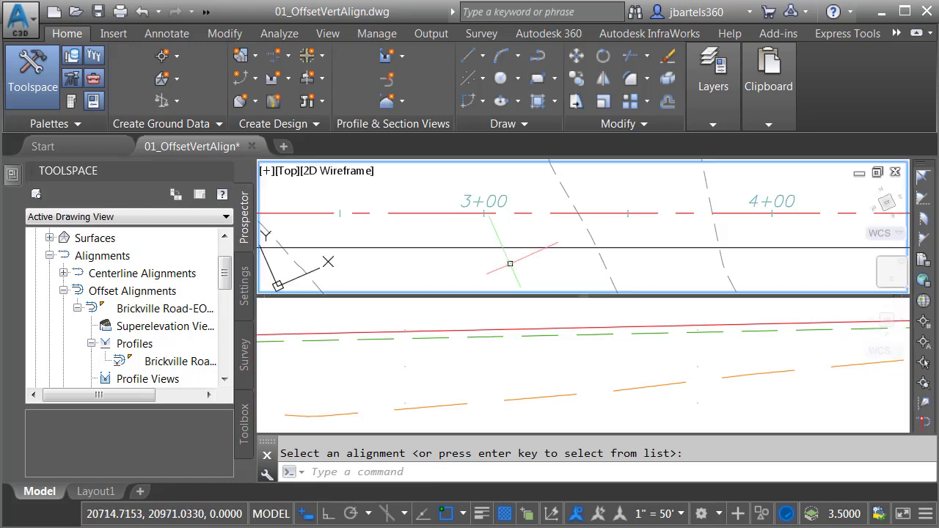
{"action": "left_click", "coordinate": [509, 250]}
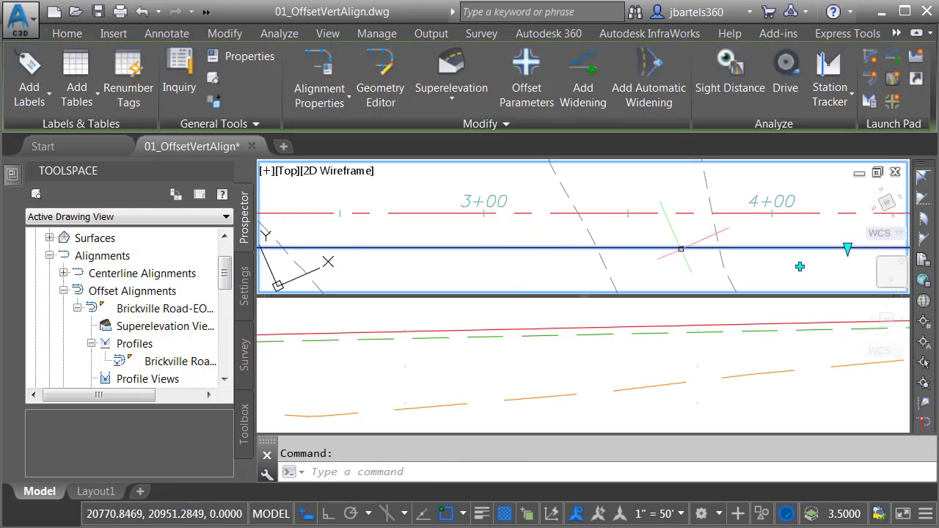
{"action": "left_click", "coordinate": [848, 249]}
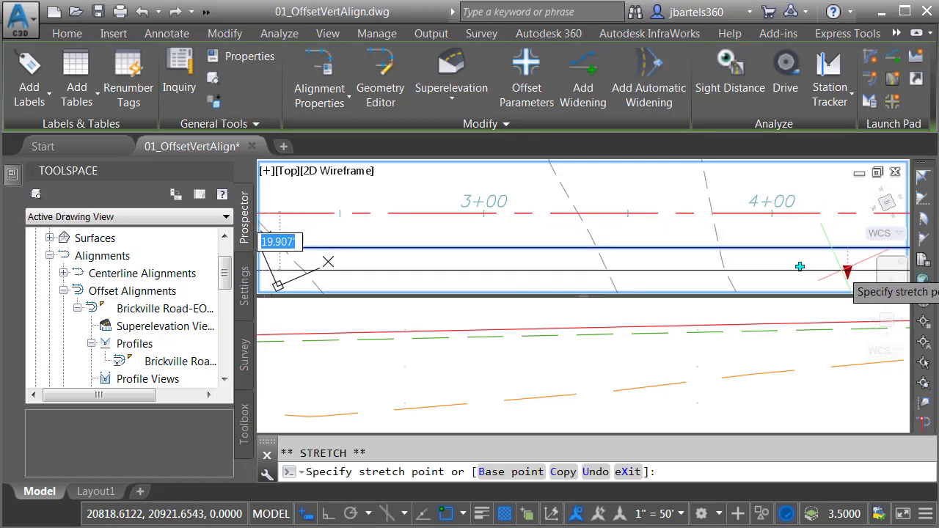
{"action": "left_click", "coordinate": [800, 267]}
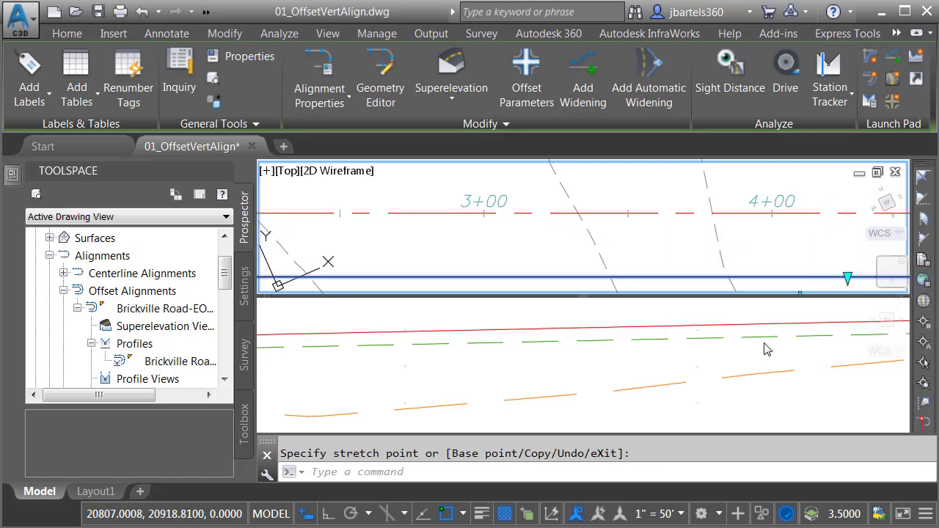
{"action": "left_click", "coordinate": [848, 278]}
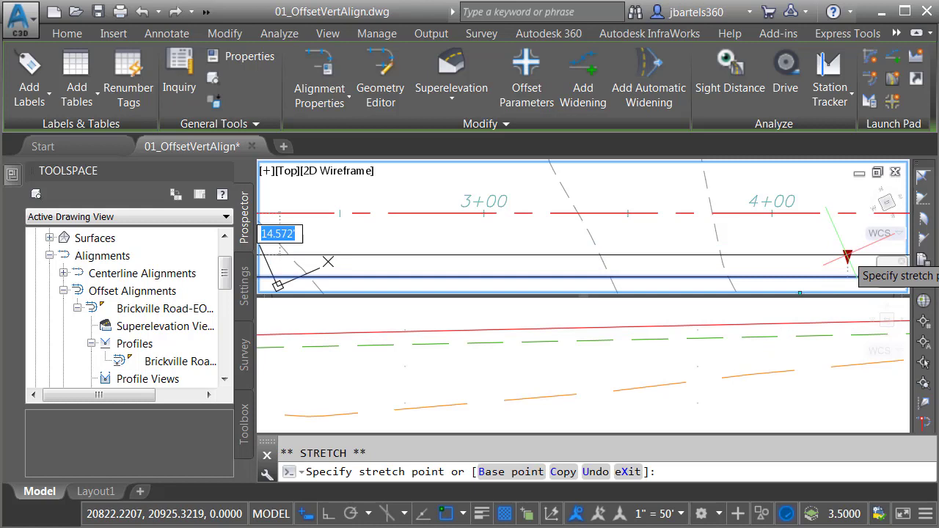
{"action": "left_click", "coordinate": [848, 237]}
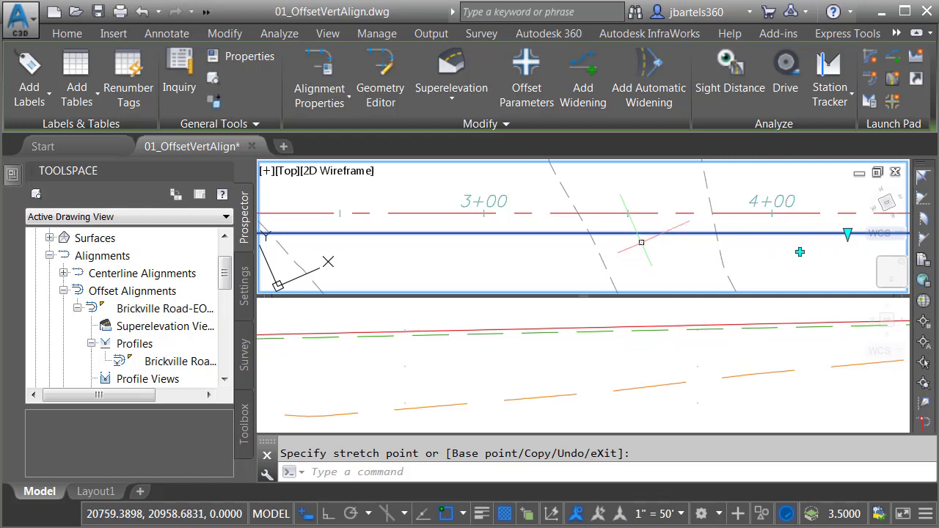
Enter 12 as the nominal offset in Offset Parameters, then close the panel and deselect.
{"action": "left_click", "coordinate": [527, 62]}
{"action": "left_click_drag", "start_coordinate": [305, 67], "coordinate": [234, 62]}
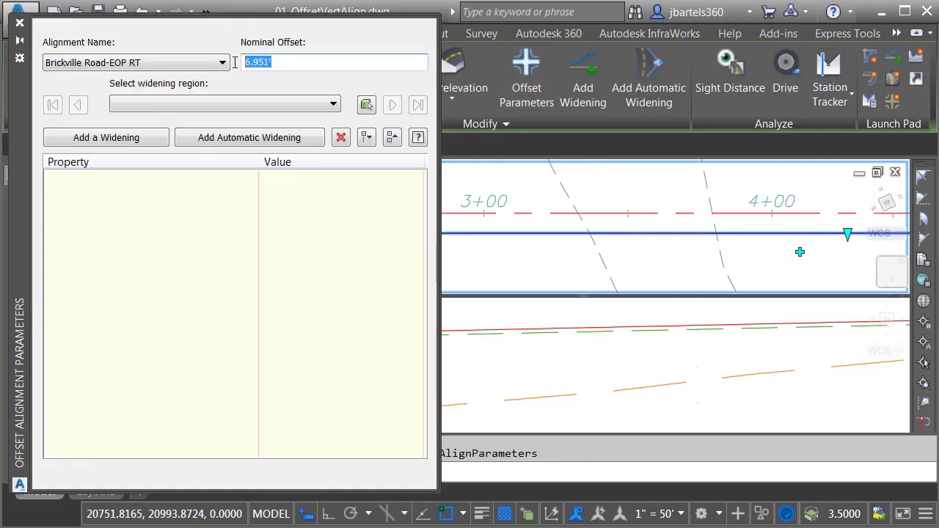
{"action": "type", "text": "12"}
{"action": "key", "text": "Return"}
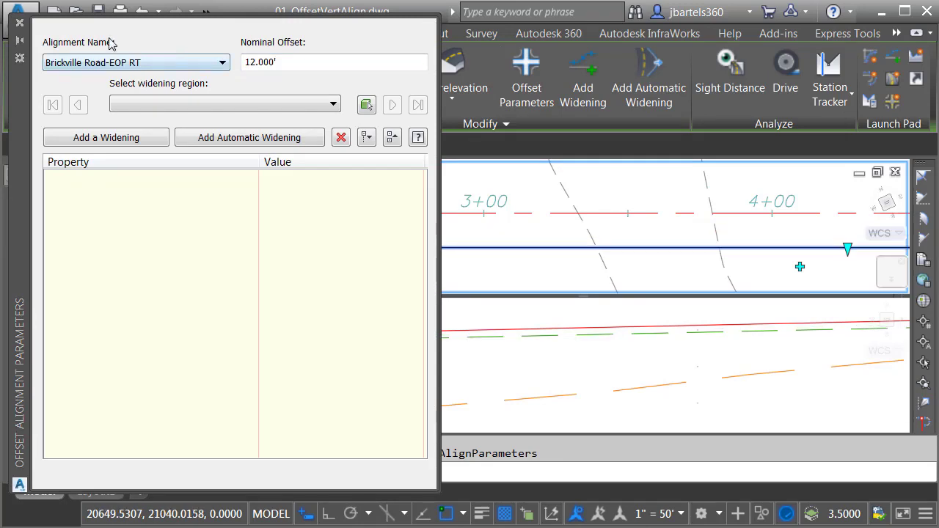
{"action": "left_click", "coordinate": [20, 23]}
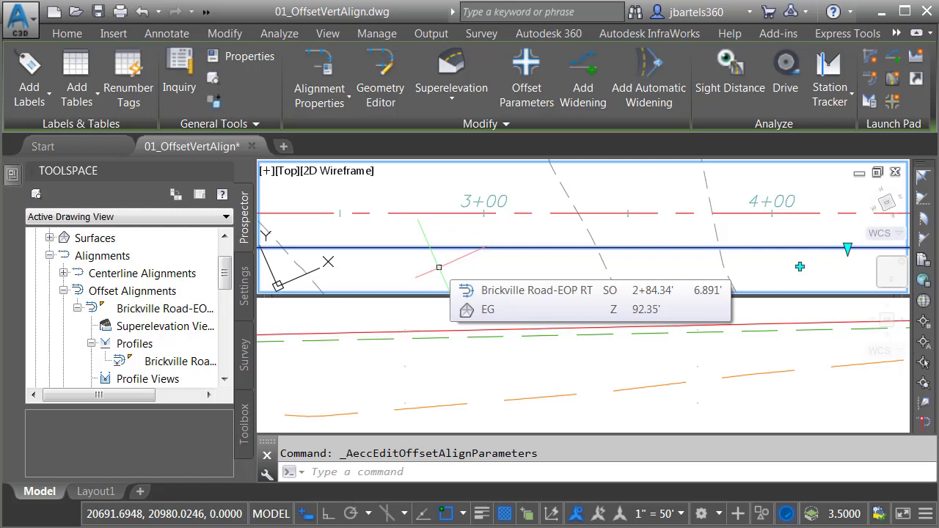
{"action": "key", "text": "Escape"}
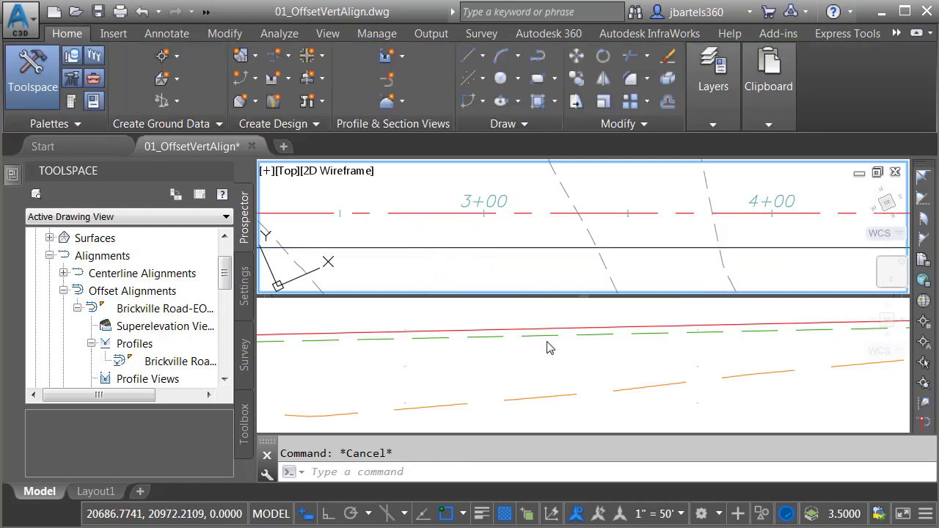
Open the Brickville Road-EOP RT - FG profile properties and review Profile Data and Design Criteria.
{"action": "left_click", "coordinate": [435, 248]}
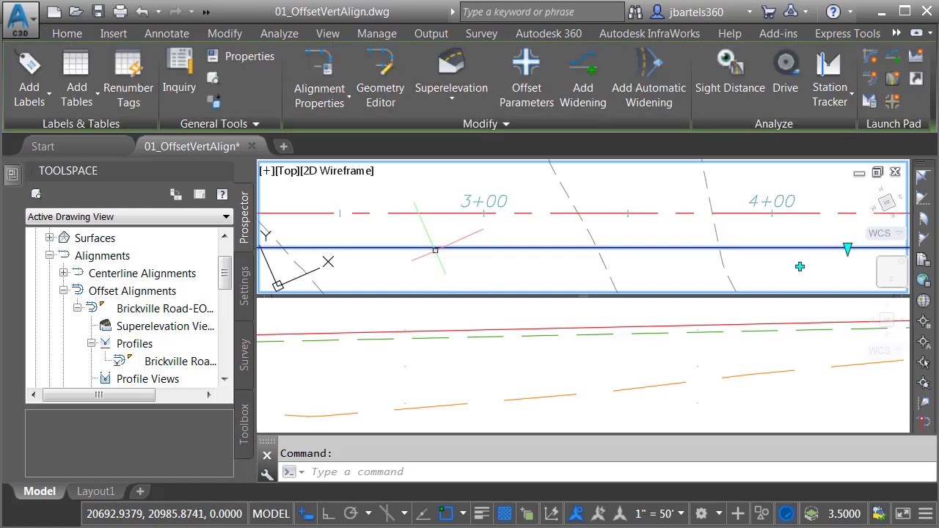
{"action": "left_click", "coordinate": [869, 105]}
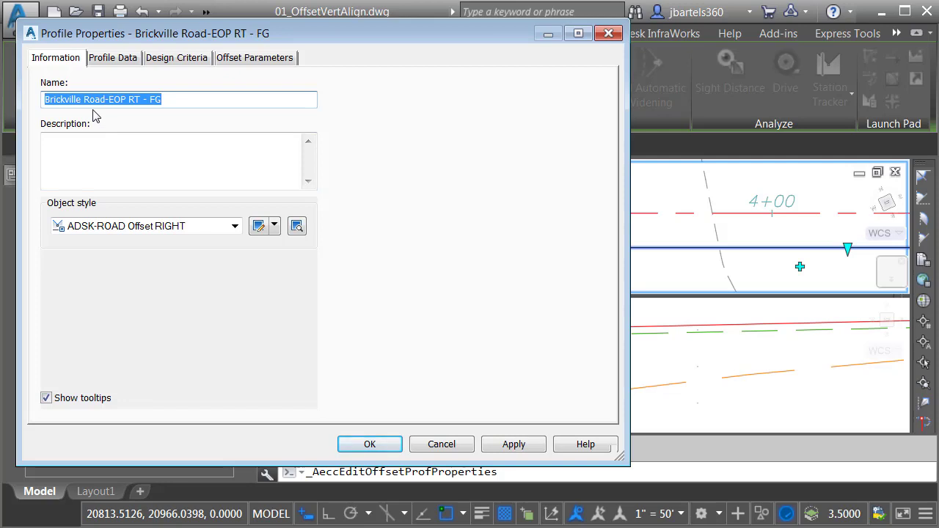
{"action": "left_click", "coordinate": [114, 60]}
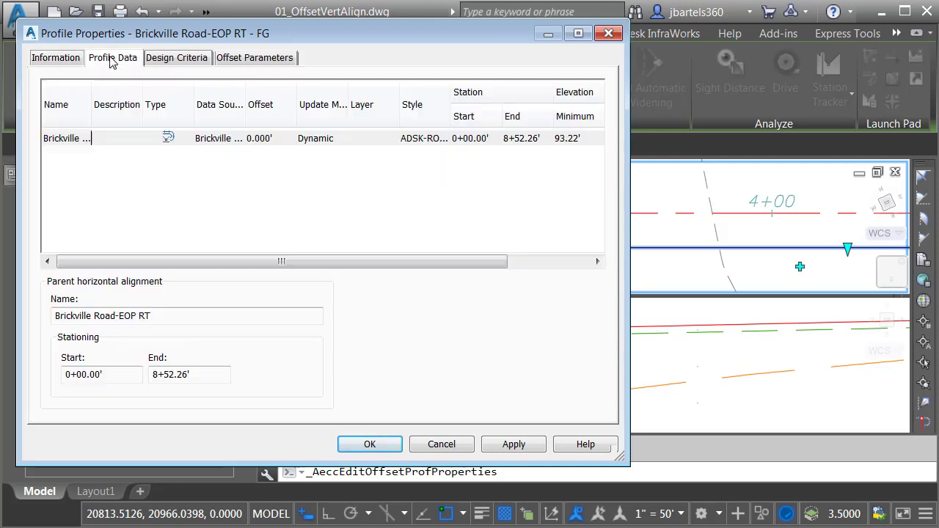
{"action": "left_click", "coordinate": [157, 60]}
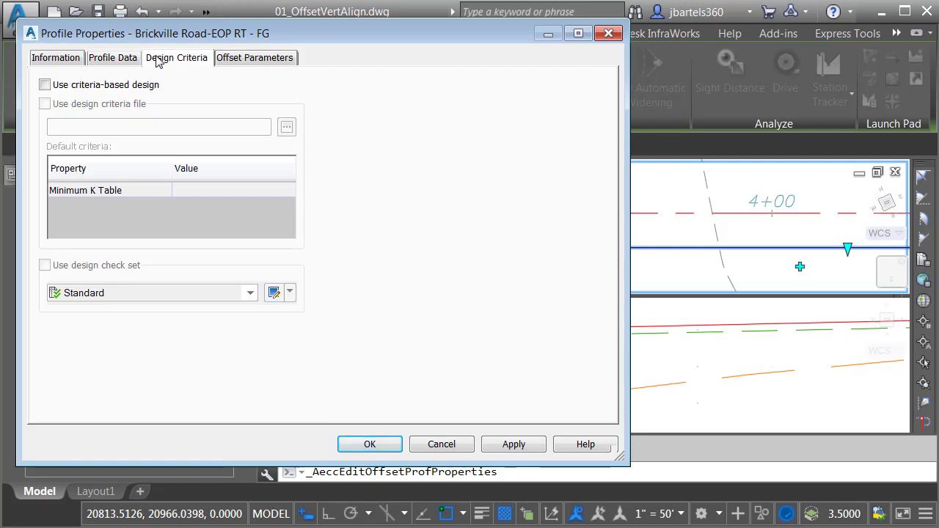
On the Offset Parameters tab, set region 1's cross slope to -10.00% and apply.
{"action": "left_click", "coordinate": [242, 61]}
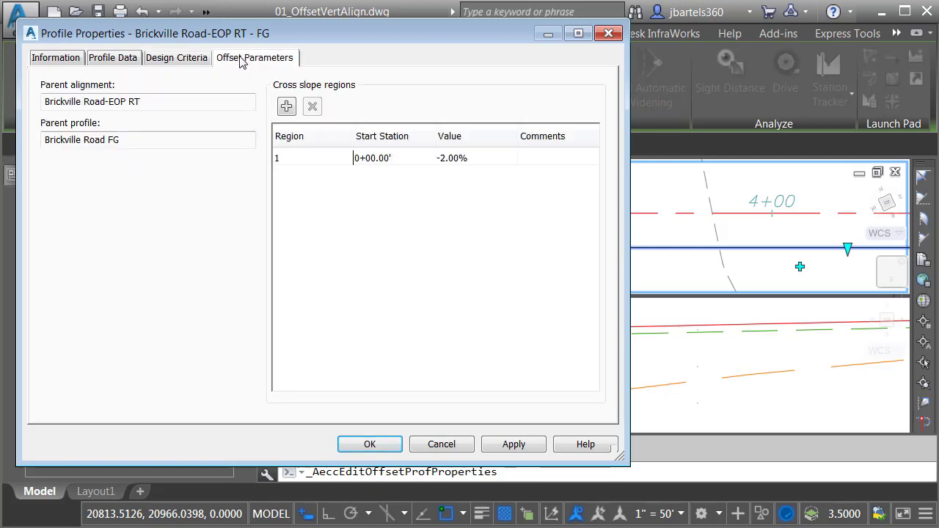
{"action": "left_click", "coordinate": [444, 160]}
{"action": "left_click", "coordinate": [444, 160]}
{"action": "left_click", "coordinate": [445, 158]}
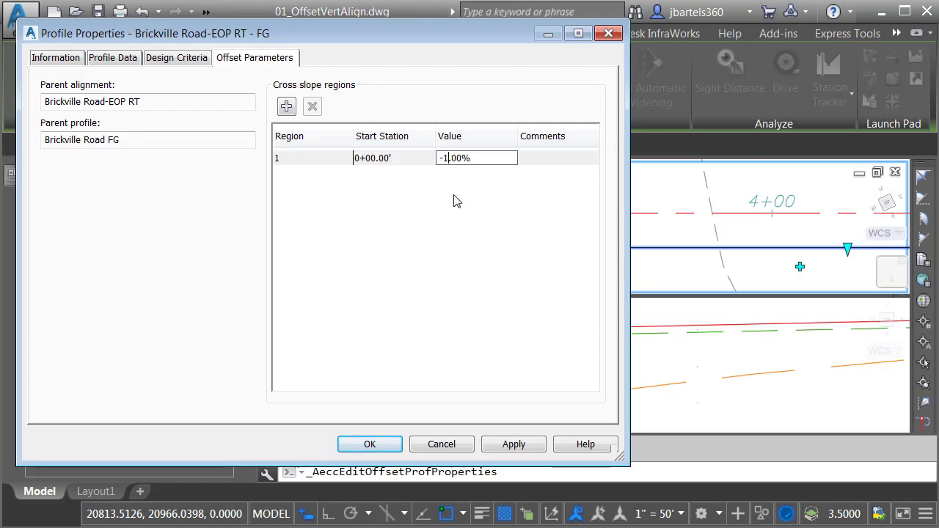
{"action": "type", "text": "0"}
{"action": "left_click", "coordinate": [503, 446]}
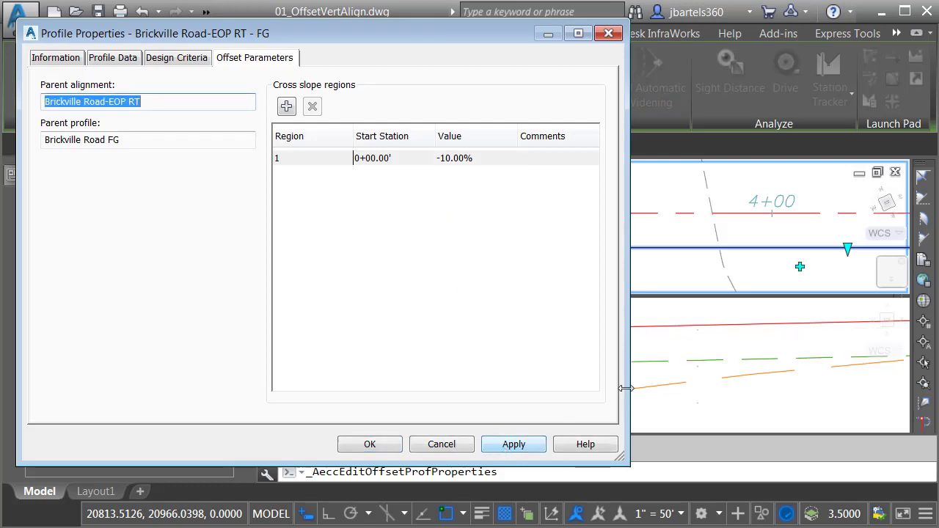
Change region 1's cross slope value to -2.00% and apply it.
{"action": "left_click", "coordinate": [453, 159]}
{"action": "double_click", "coordinate": [454, 159]}
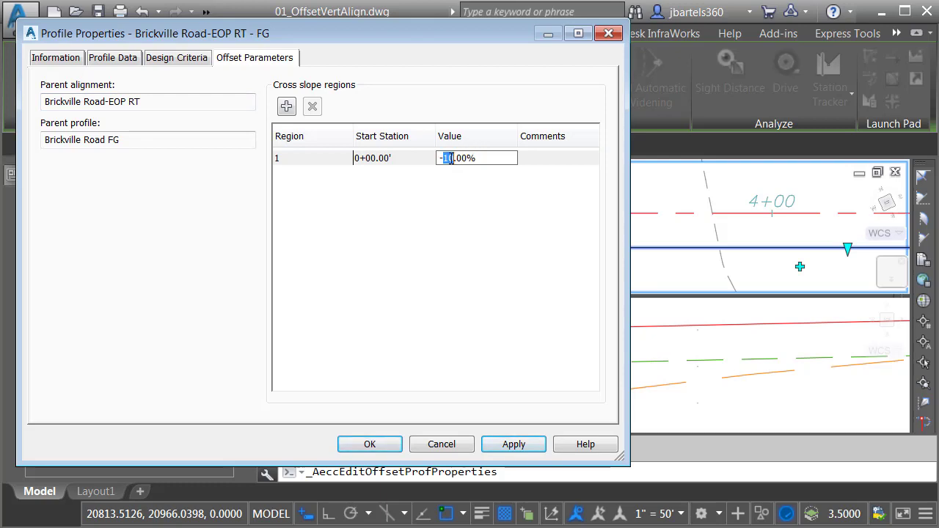
{"action": "type", "text": "2"}
{"action": "left_click", "coordinate": [509, 444]}
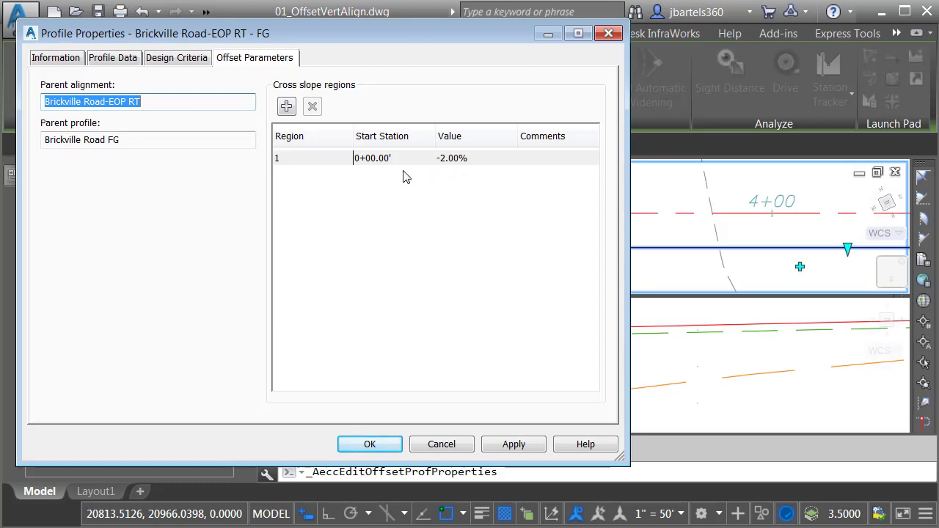
Add cross slope regions at station 100 with -2% and station 150 with -10%.
{"action": "left_click", "coordinate": [286, 107]}
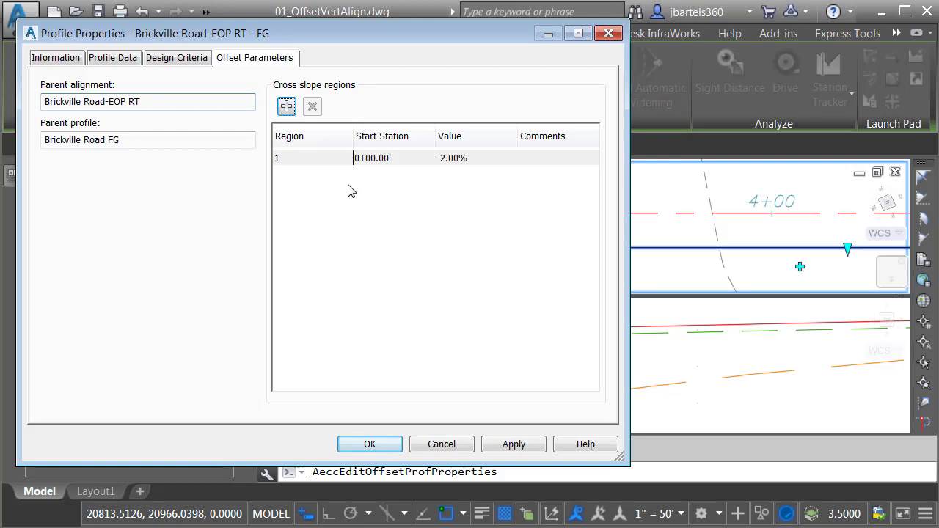
{"action": "scroll", "coordinate": [377, 203], "scroll_direction": "down", "scroll_amount": 4}
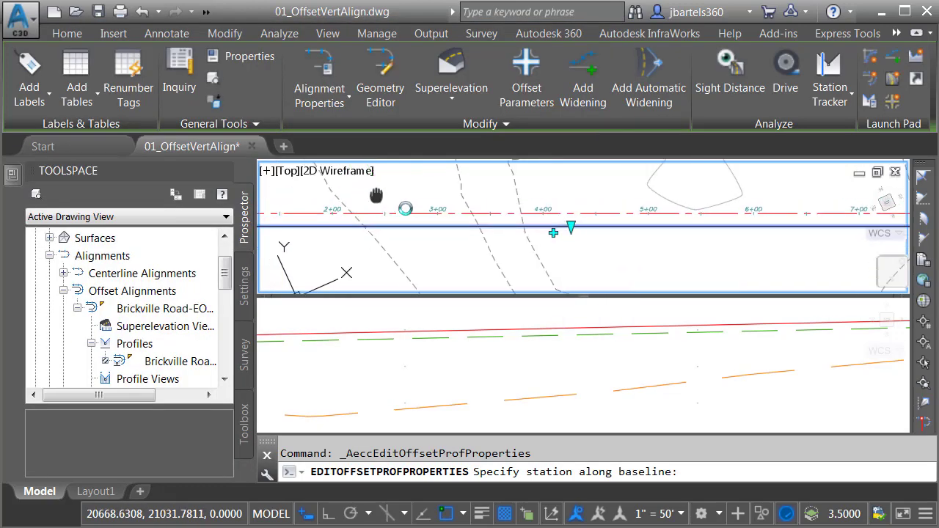
{"action": "middle_click_drag", "start_coordinate": [377, 203], "coordinate": [566, 210]}
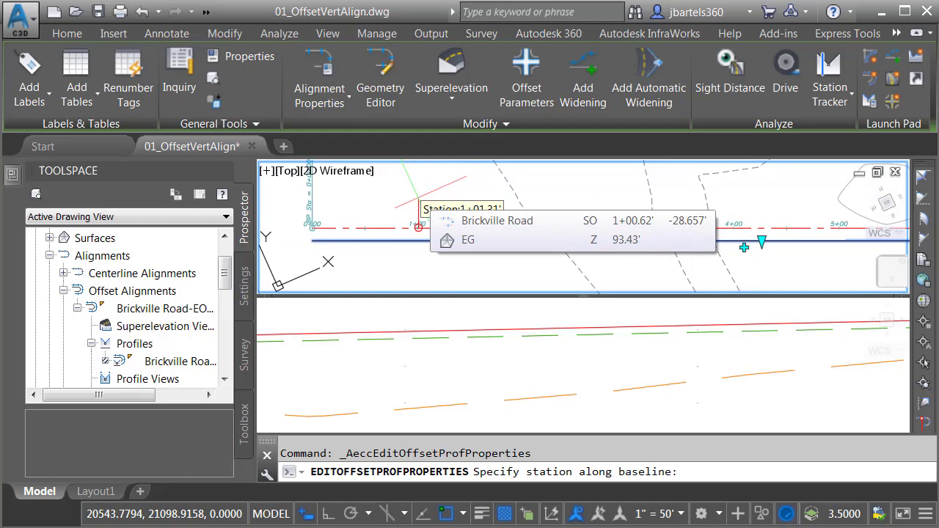
{"action": "type", "text": "100"}
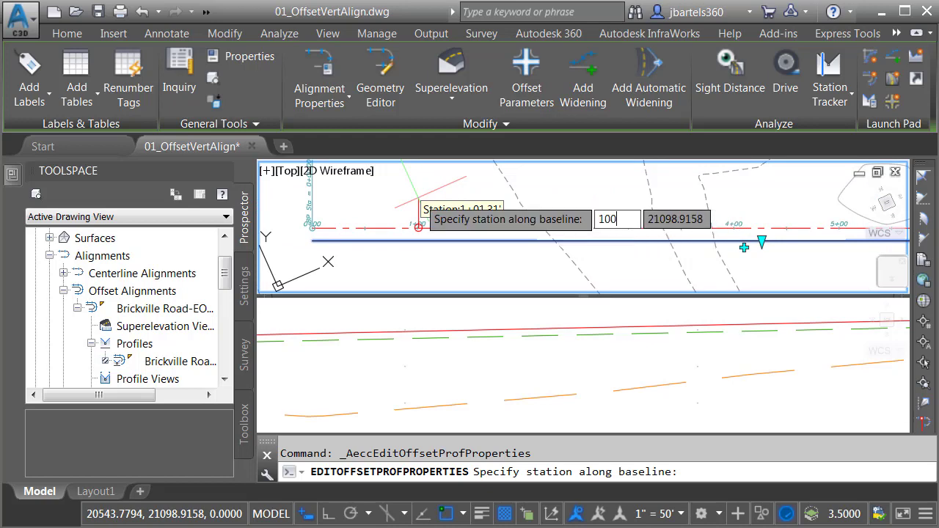
{"action": "key", "text": "Return"}
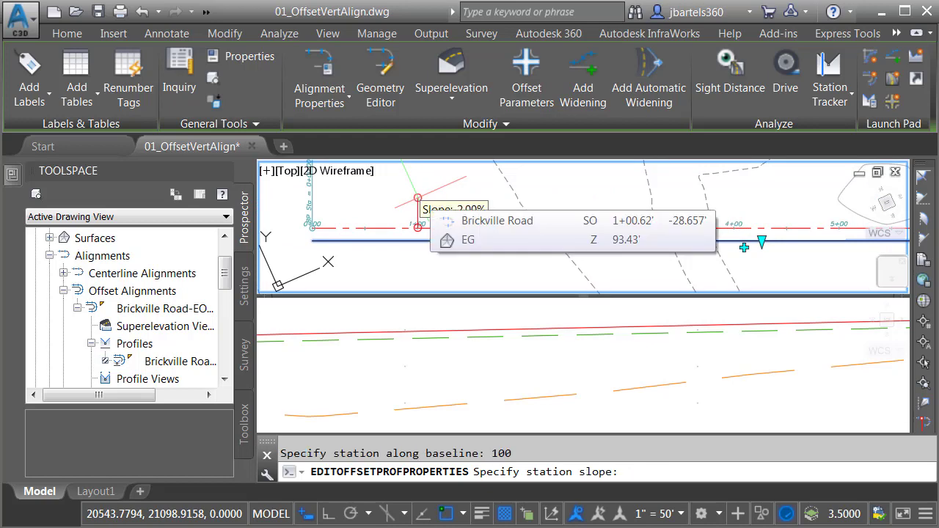
{"action": "type", "text": "-2"}
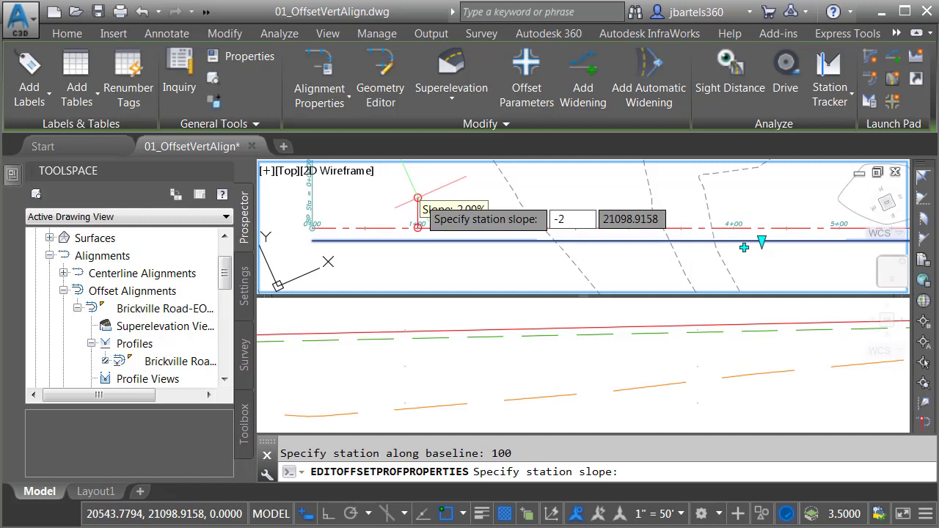
{"action": "key", "text": "Return"}
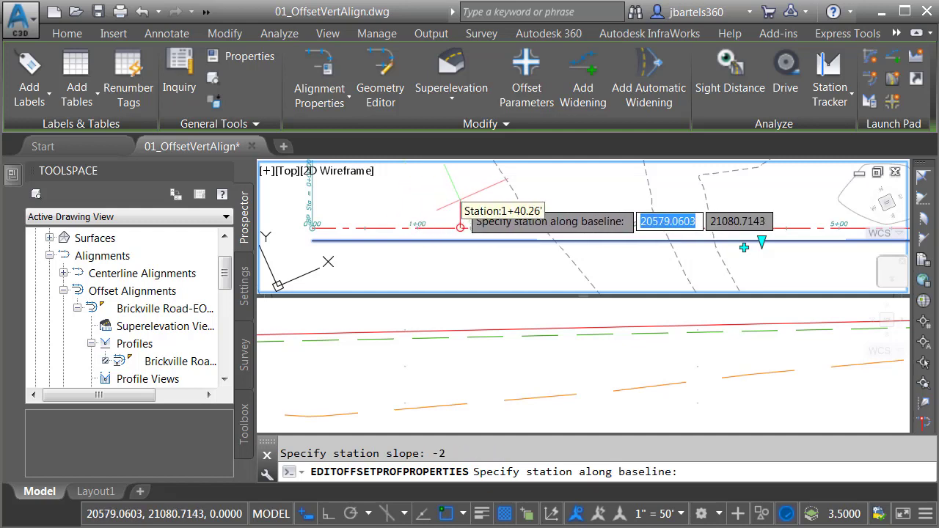
{"action": "type", "text": "150"}
{"action": "key", "text": "Return"}
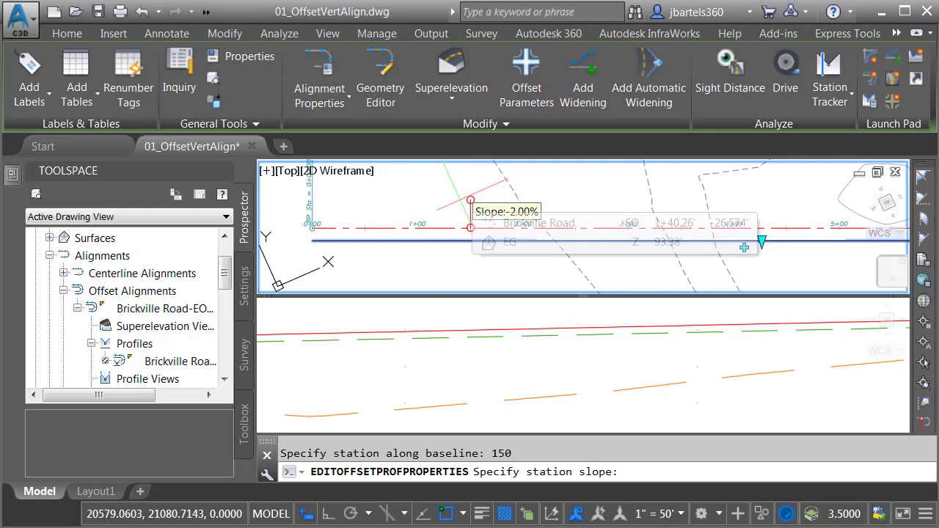
{"action": "type", "text": "-10"}
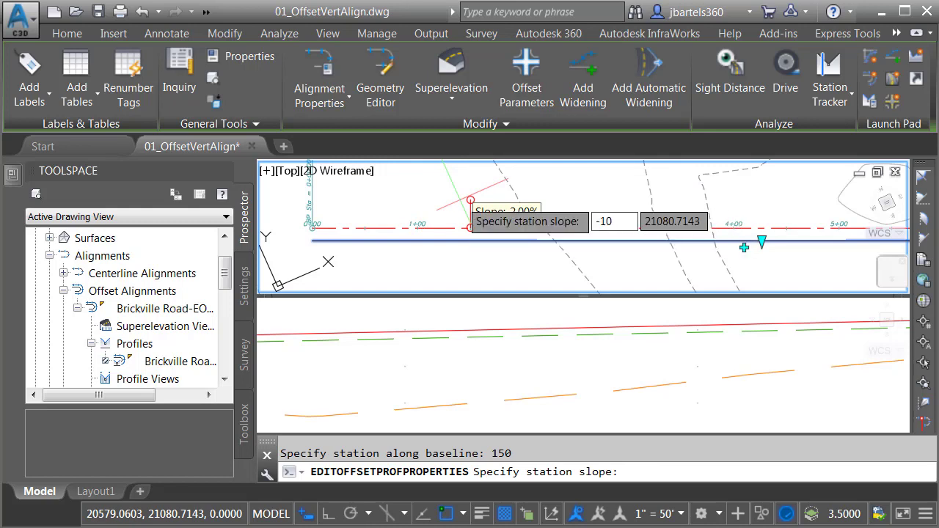
{"action": "key", "text": "Return"}
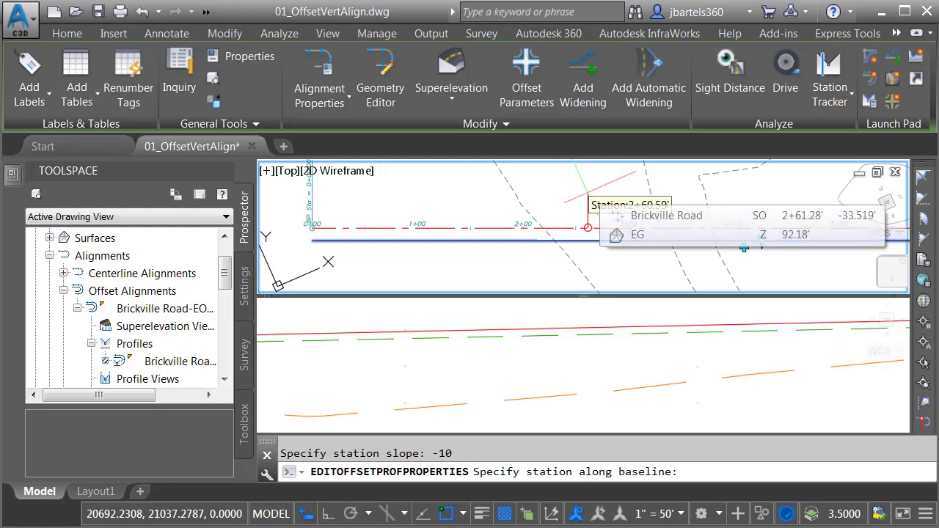
Add regions at station 250 with -10% and station 300 with -2%, then finish.
{"action": "type", "text": "250"}
{"action": "key", "text": "Return"}
{"action": "type", "text": "-10"}
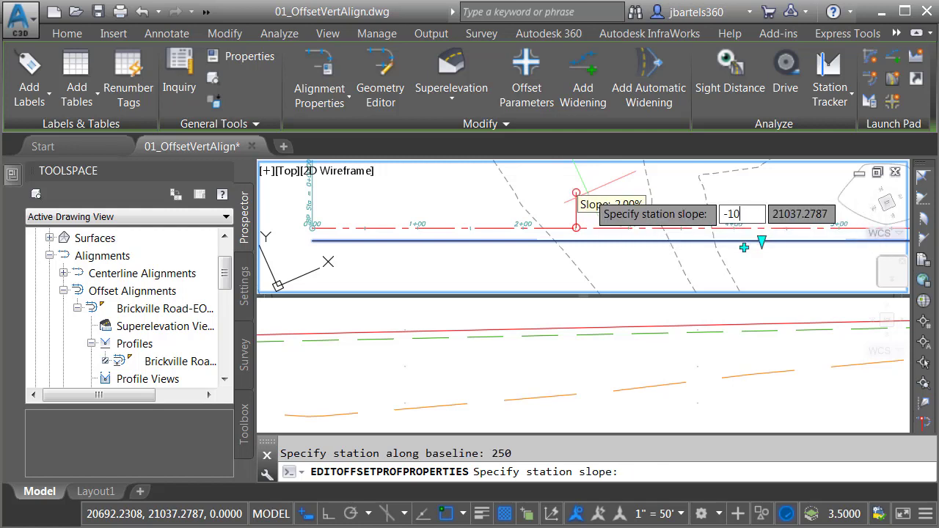
{"action": "key", "text": "Return"}
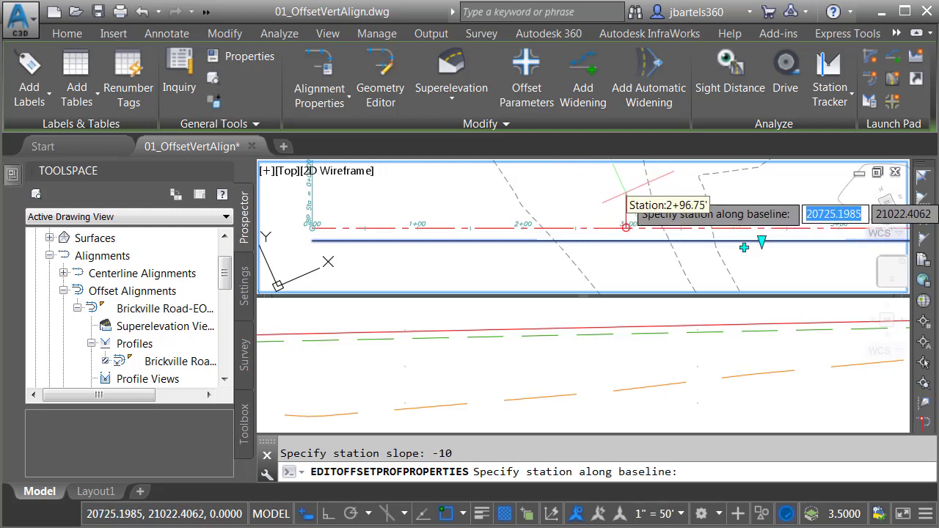
{"action": "type", "text": "300"}
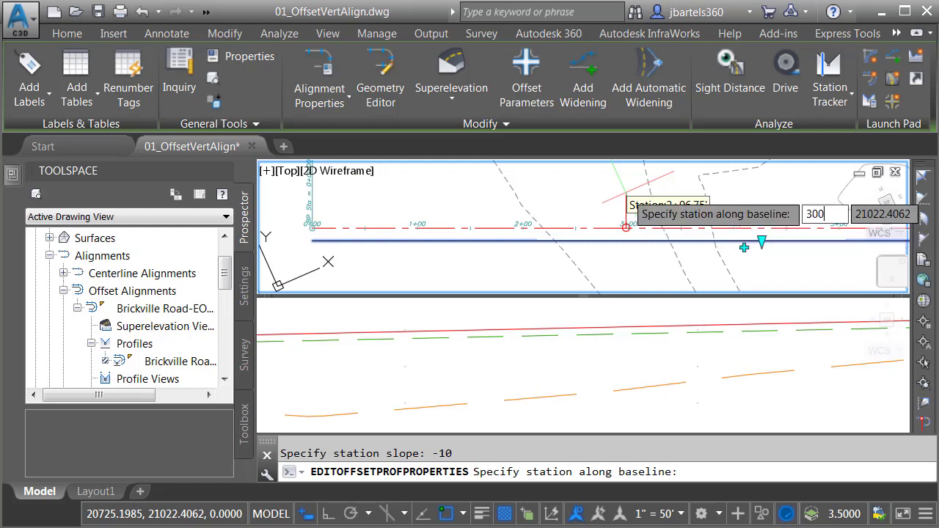
{"action": "key", "text": "Return"}
{"action": "type", "text": "-2"}
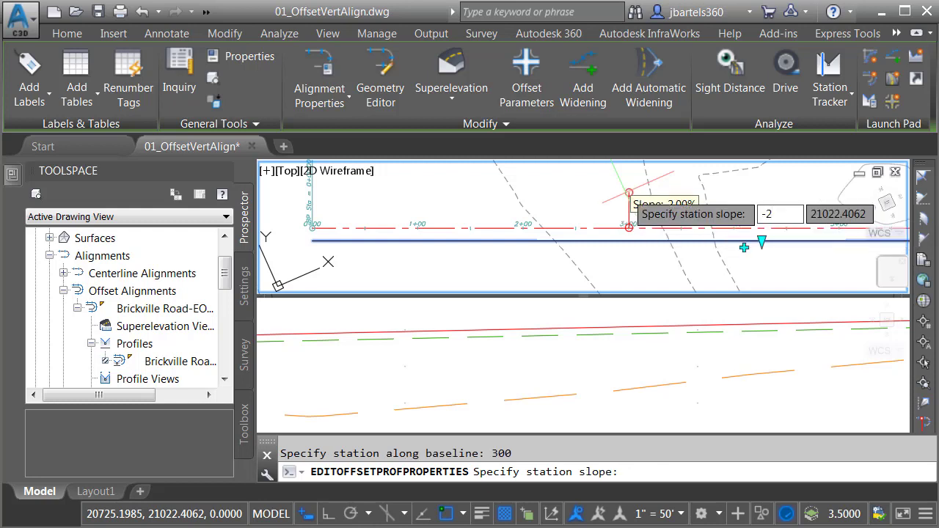
{"action": "key", "text": "Return"}
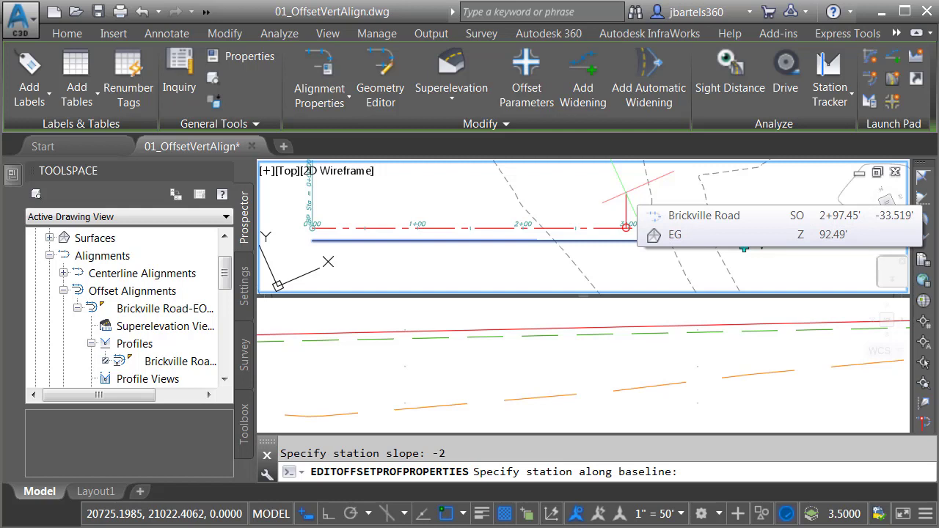
{"action": "key", "text": "Return"}
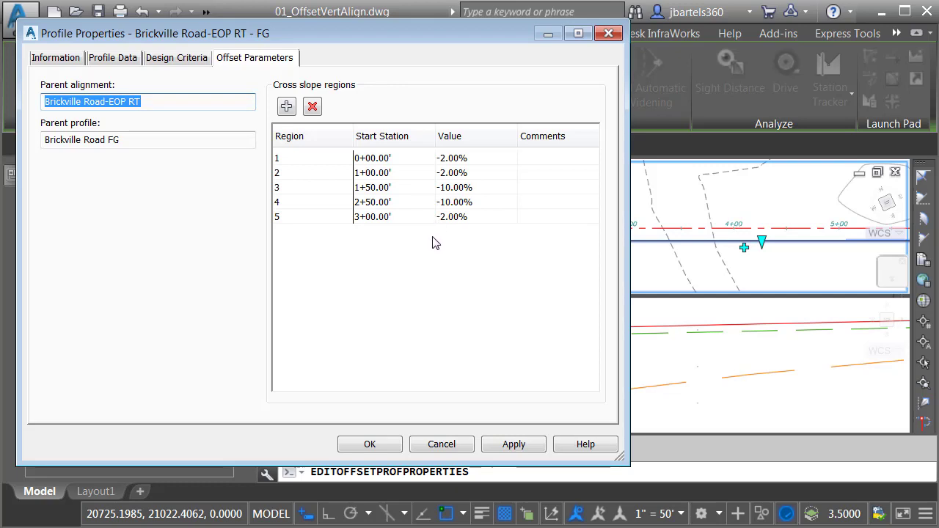
Confirm the regions and pan the profile view to the dipping EOP RT offset profile.
{"action": "left_click", "coordinate": [383, 448]}
{"action": "left_click", "coordinate": [430, 373]}
{"action": "middle_click_drag", "start_coordinate": [430, 373], "coordinate": [791, 364]}
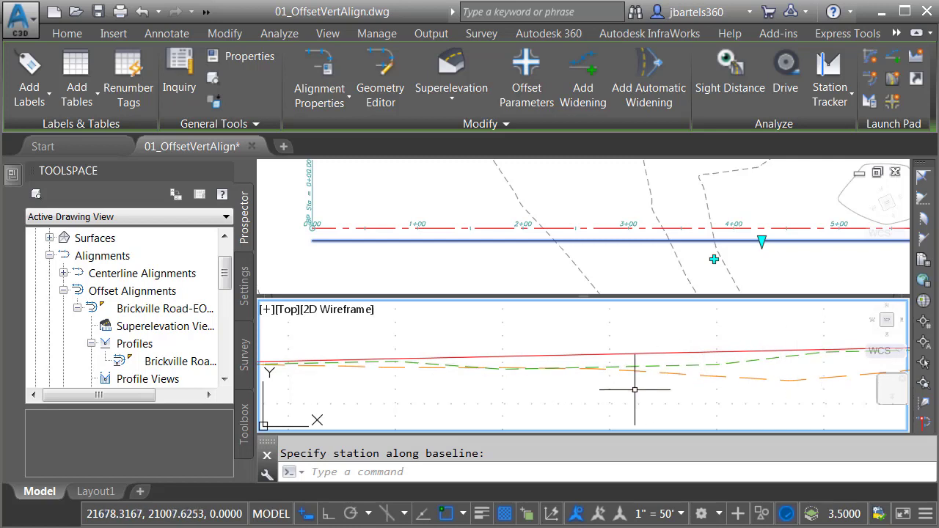
{"action": "mouse_move", "coordinate": [636, 388]}
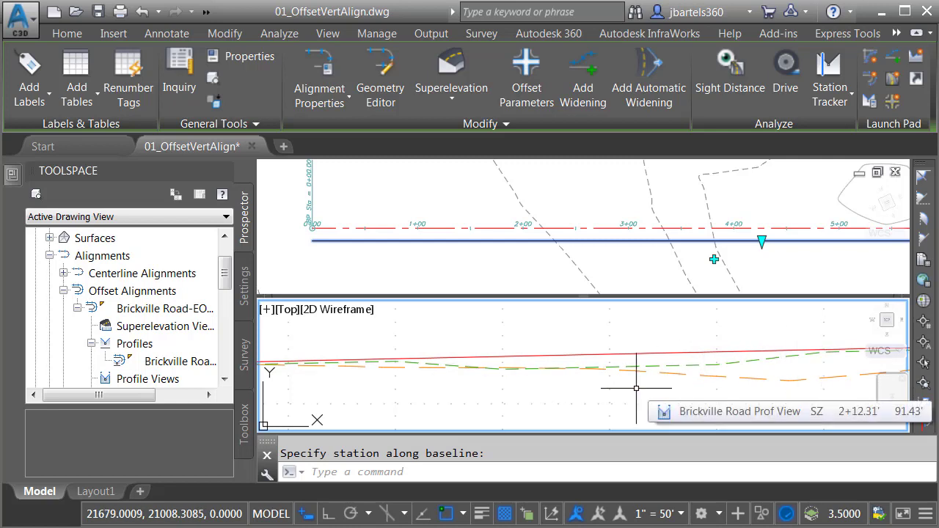
{"action": "key", "text": "Escape"}
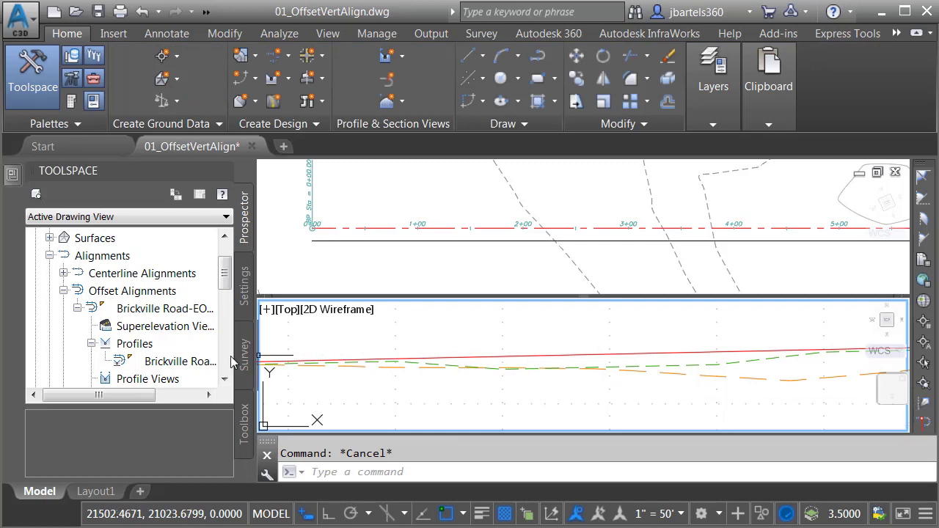
In the offset profile's Offset Parameters, change regions 3 and 4 from -10% to -5%.
{"action": "right_click", "coordinate": [159, 367]}
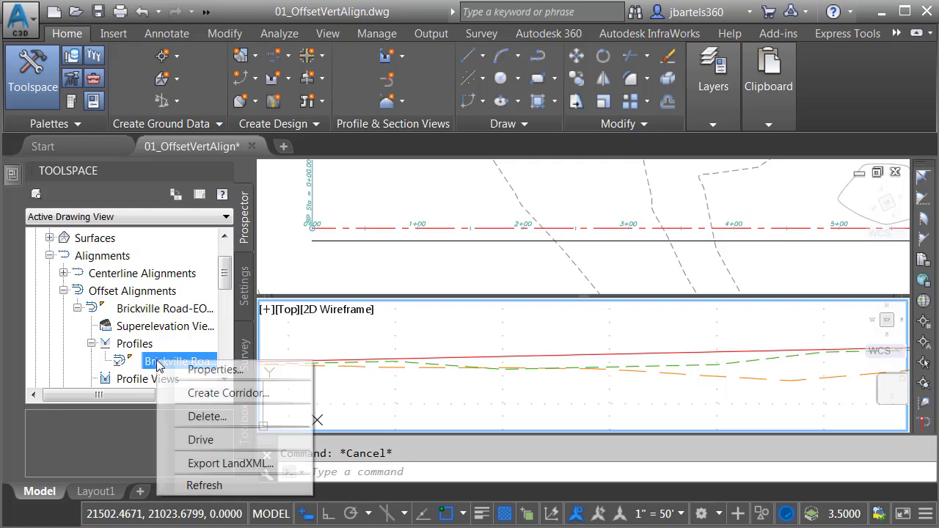
{"action": "left_click", "coordinate": [195, 371]}
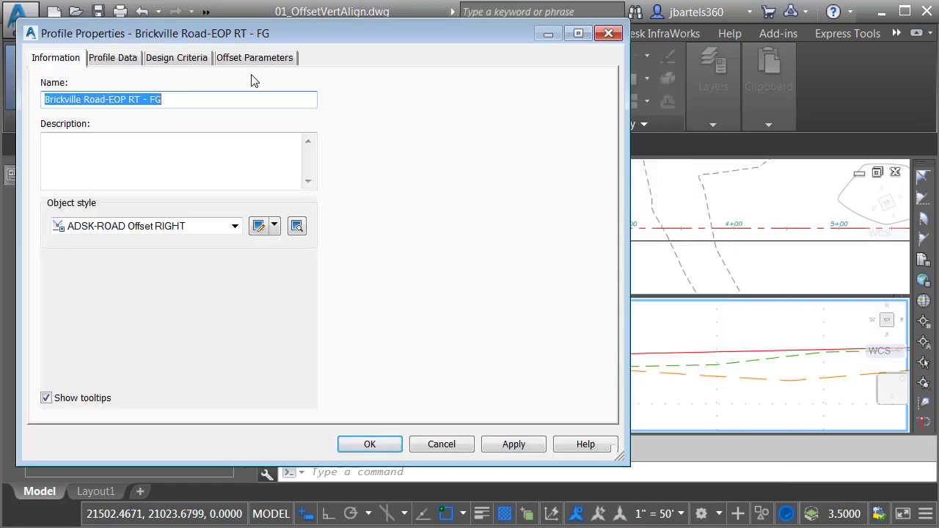
{"action": "left_click", "coordinate": [249, 63]}
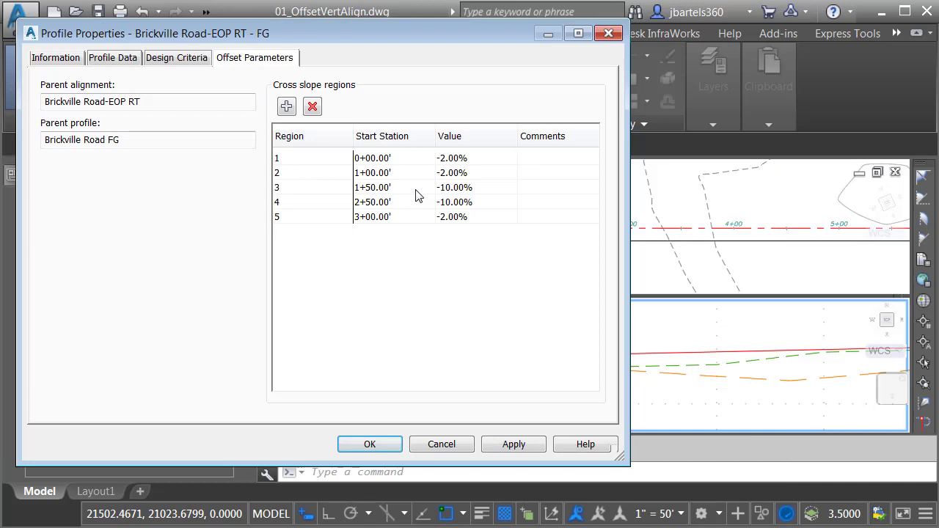
{"action": "left_click", "coordinate": [450, 192]}
{"action": "left_click", "coordinate": [449, 190]}
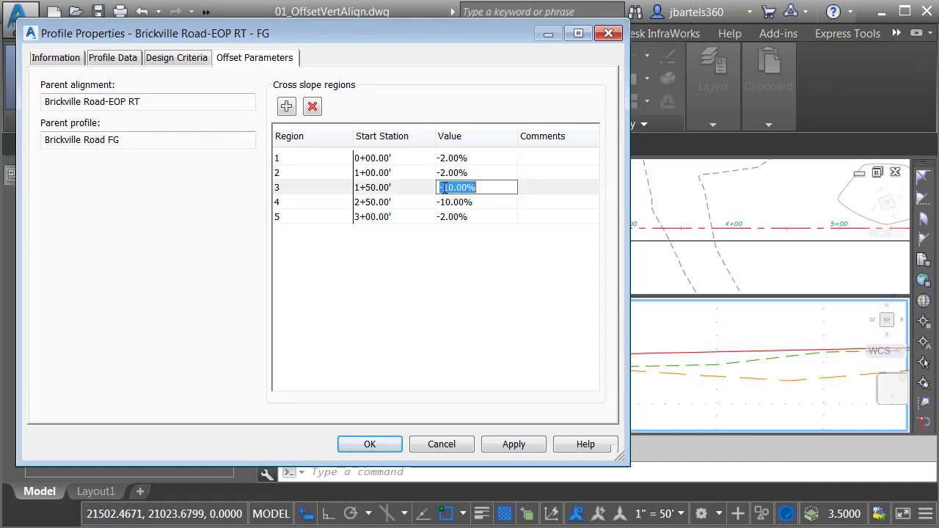
{"action": "left_click_drag", "start_coordinate": [442, 187], "coordinate": [452, 188]}
{"action": "type", "text": "5"}
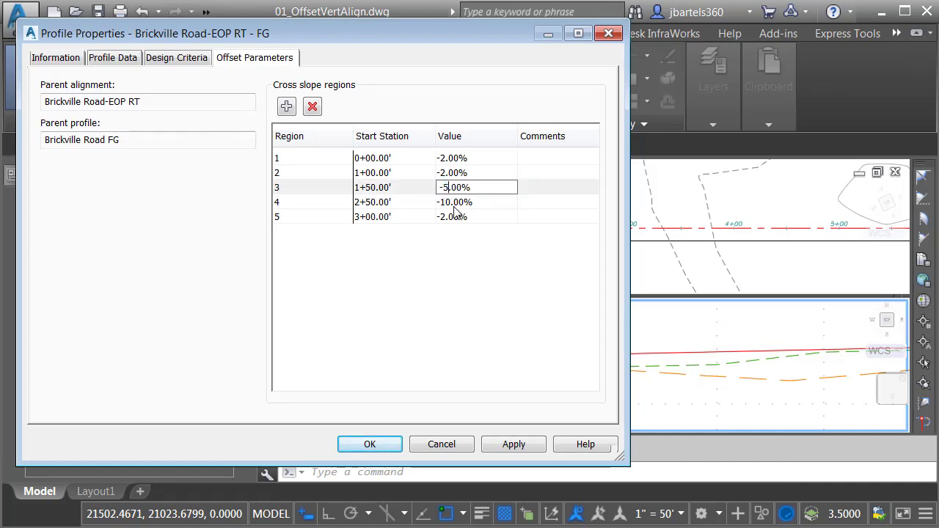
{"action": "left_click", "coordinate": [449, 202]}
{"action": "left_click", "coordinate": [450, 202]}
{"action": "left_click_drag", "start_coordinate": [442, 203], "coordinate": [452, 203]}
{"action": "type", "text": "5"}
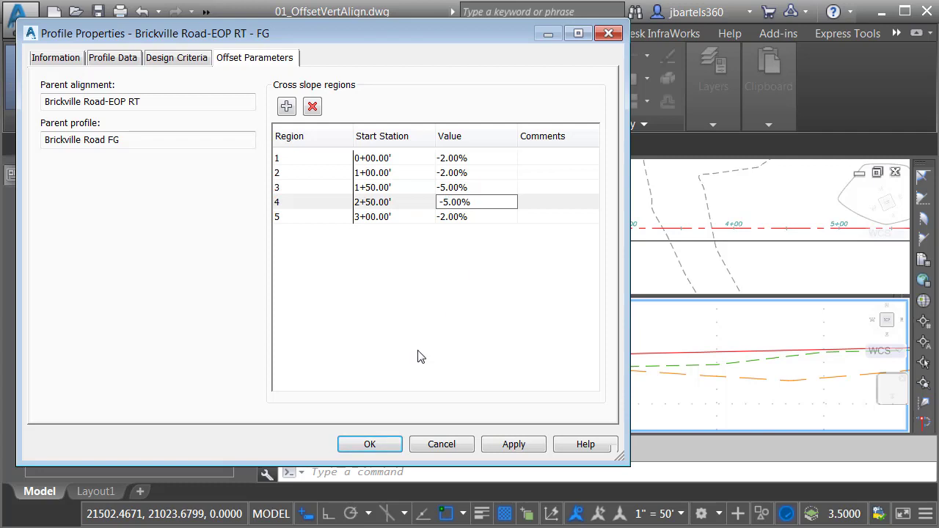
{"action": "left_click", "coordinate": [371, 444]}
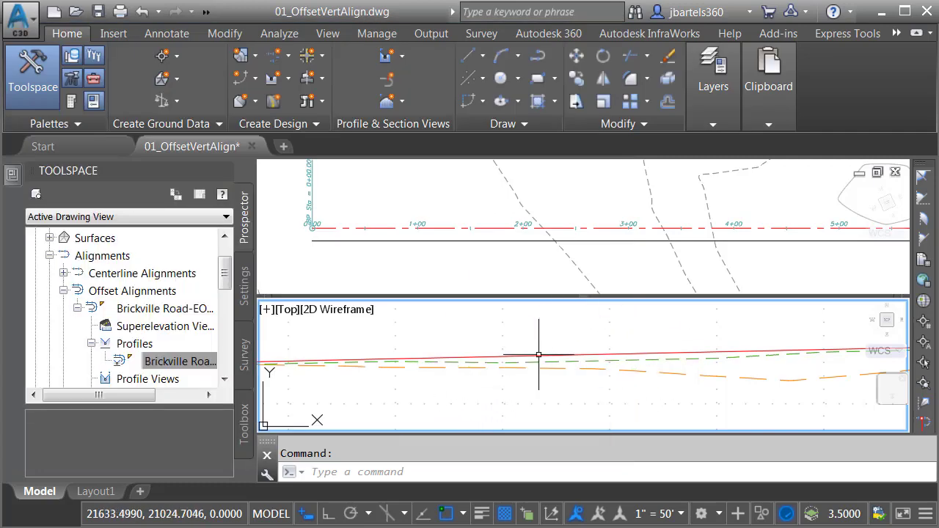
{"action": "mouse_move", "coordinate": [549, 391]}
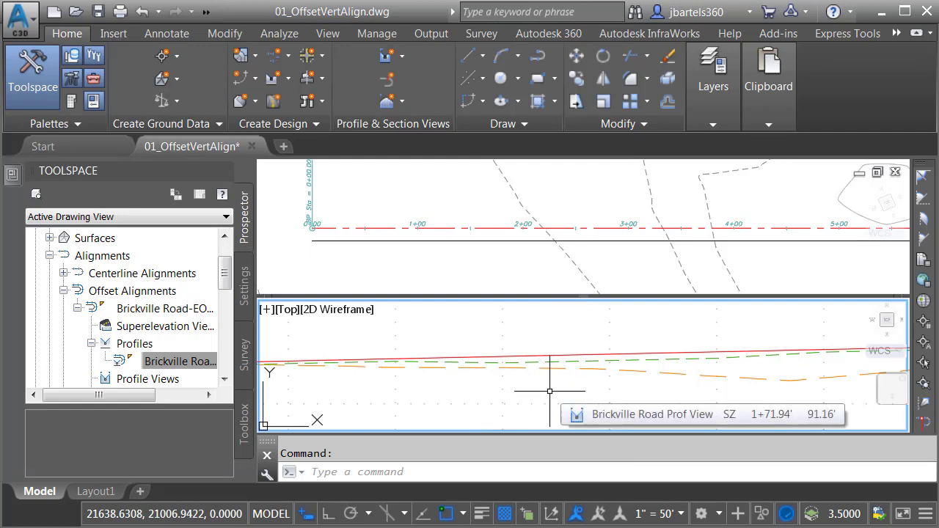